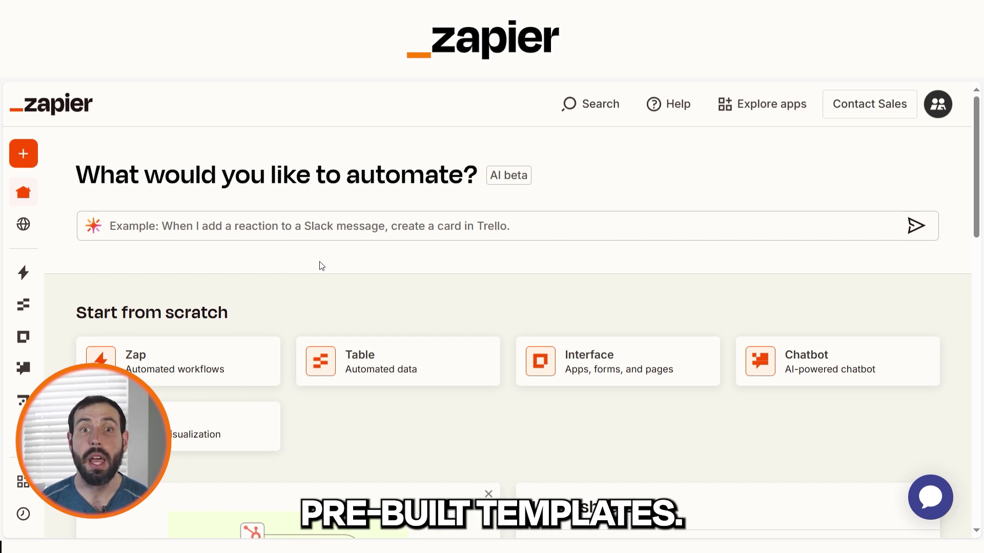
- Open the Lead Capture Template from Discover's Lead management templates
mouse_move(26, 225)
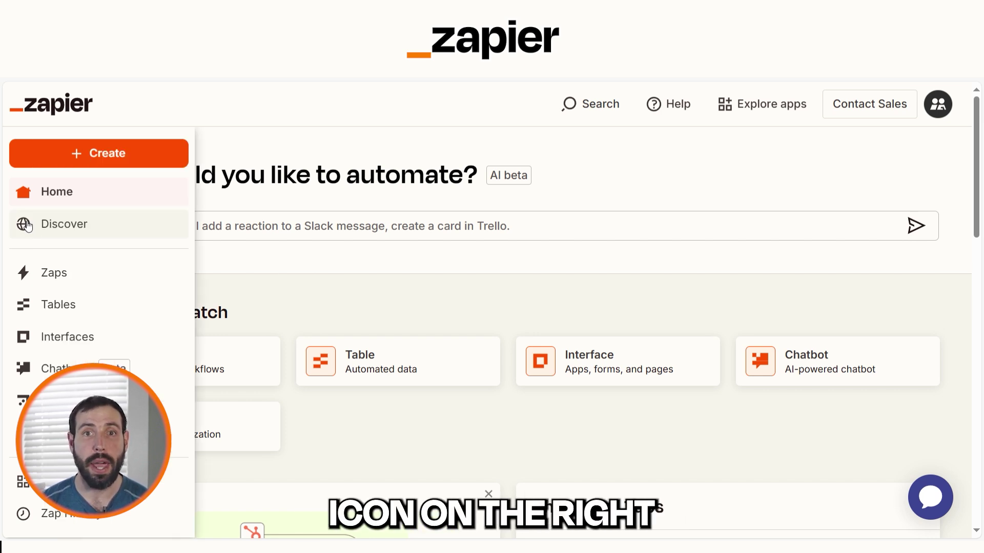
click(28, 226)
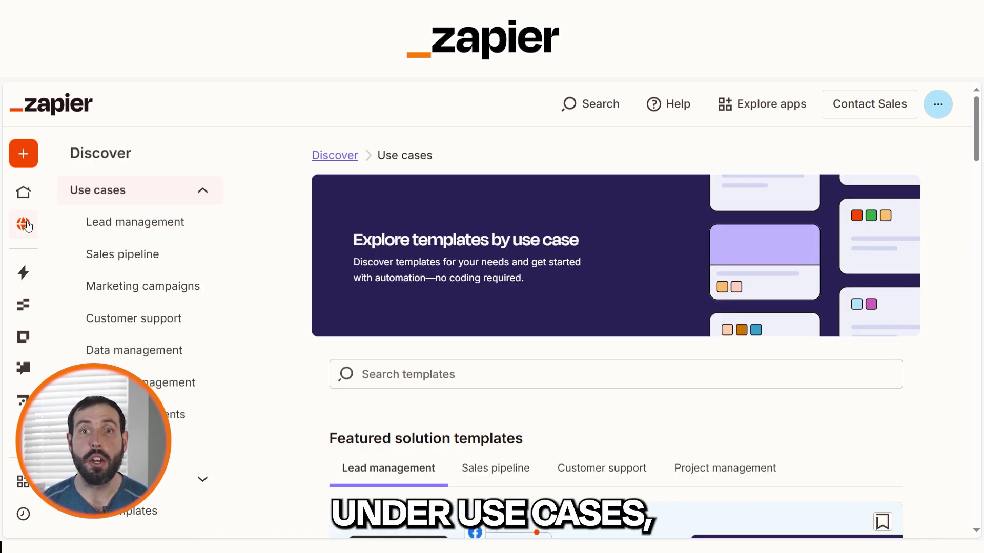
click(114, 225)
scroll(977, 400, down, 15)
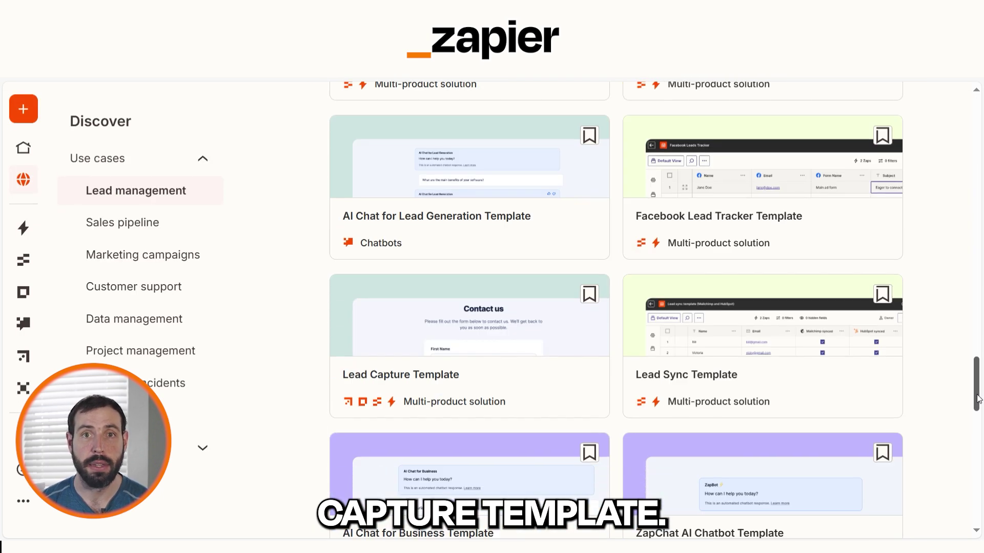
click(574, 375)
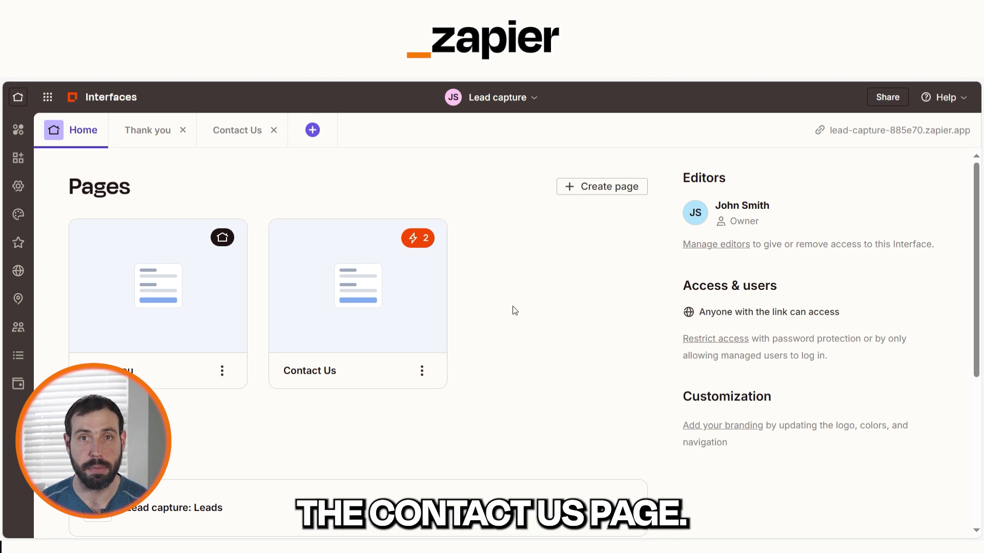
- On the Contact Us page, add form fields linked to the Notes and Budget table fields
click(384, 296)
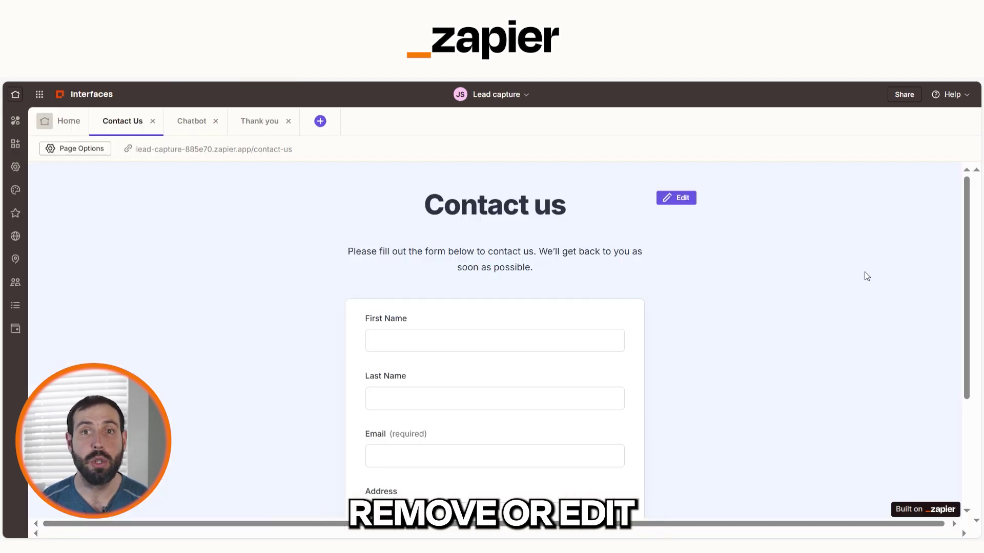
click(692, 324)
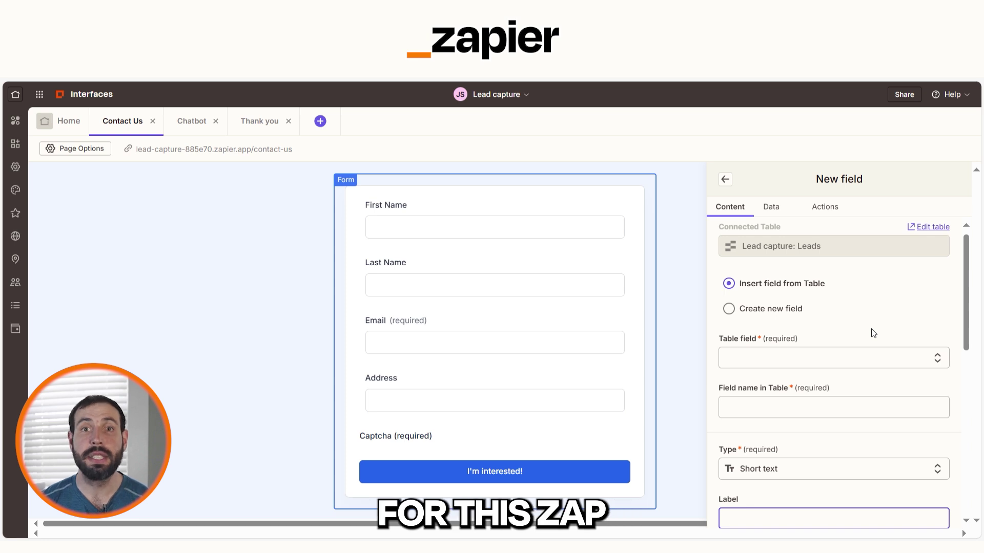
click(814, 358)
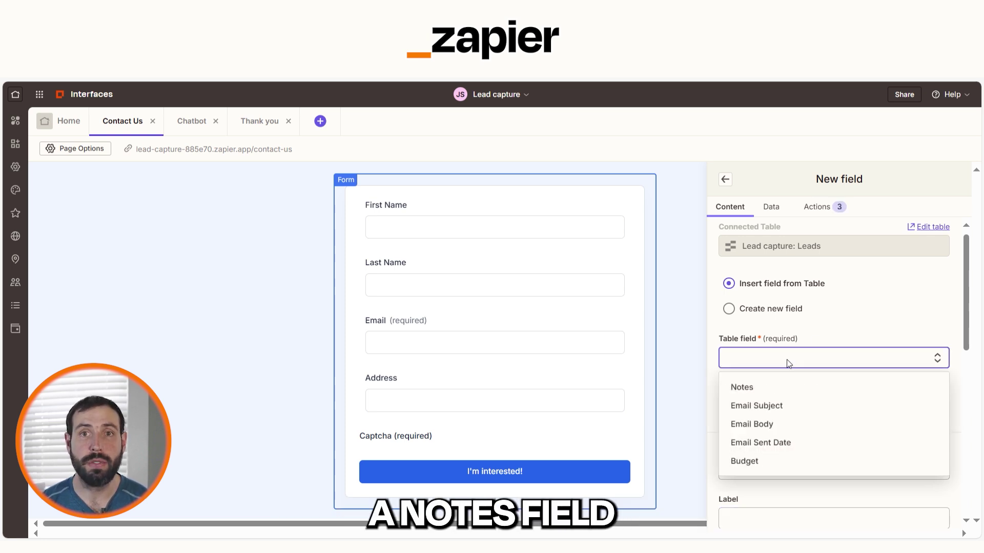
click(776, 385)
scroll(902, 317, down, 10)
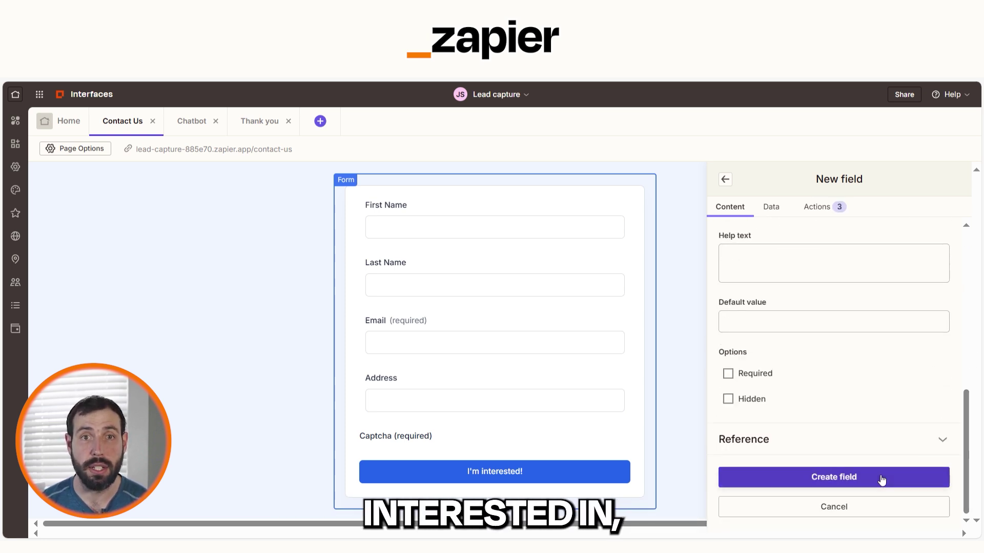
click(819, 476)
click(692, 220)
click(922, 358)
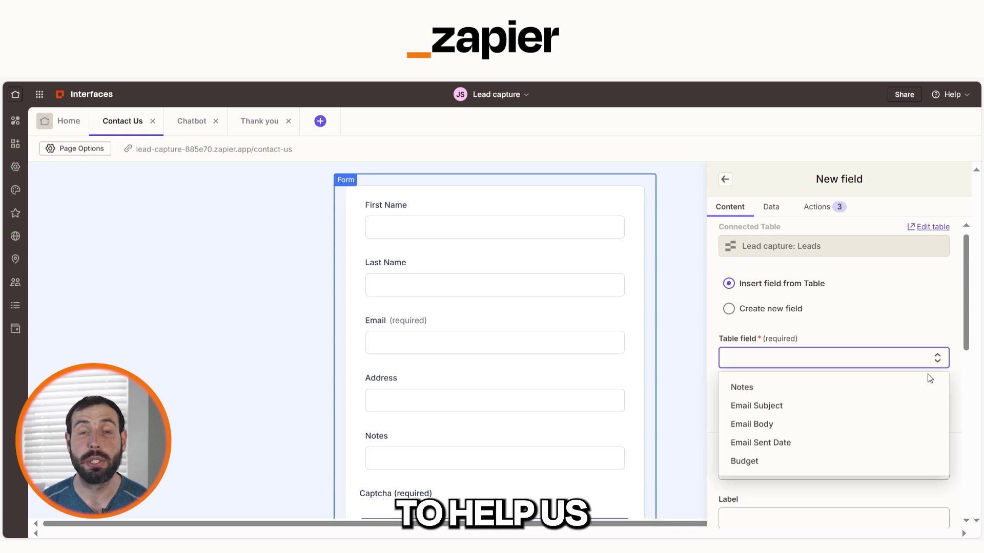
click(802, 461)
scroll(883, 461, down, 10)
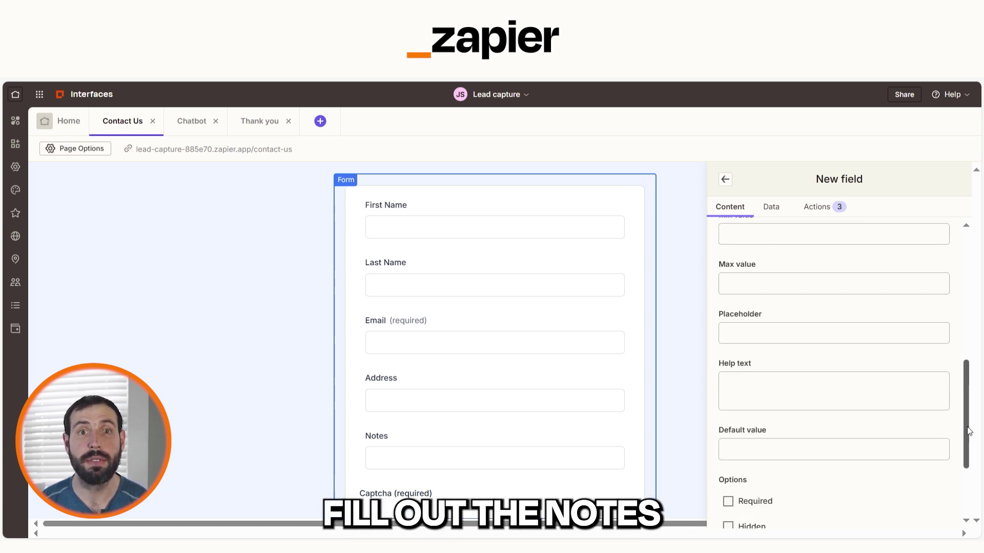
click(882, 479)
- Give the Notes field the help text 'Please list the services you're interested in, separated by commas'
click(507, 418)
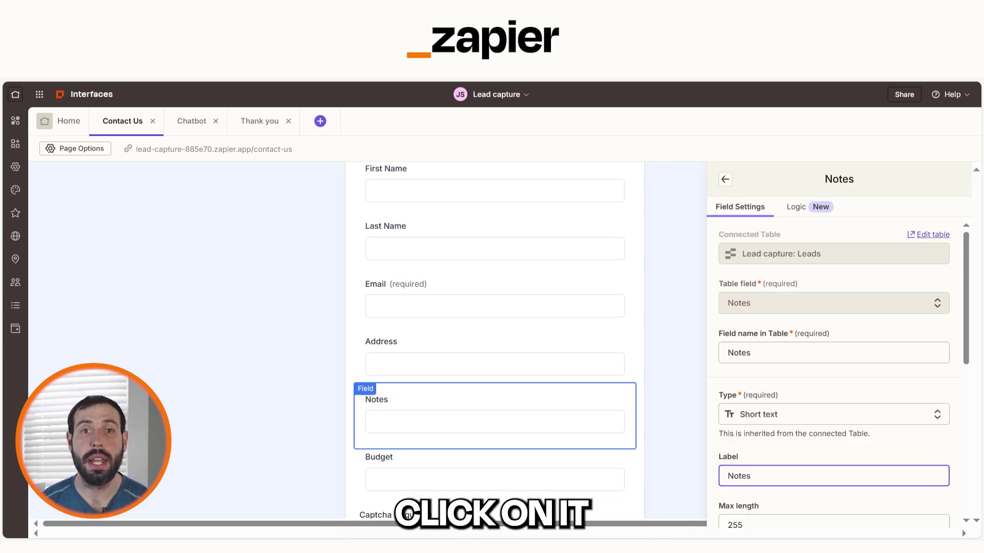
scroll(972, 311, down, 6)
click(746, 345)
text(Please list the services you're interested in, se)
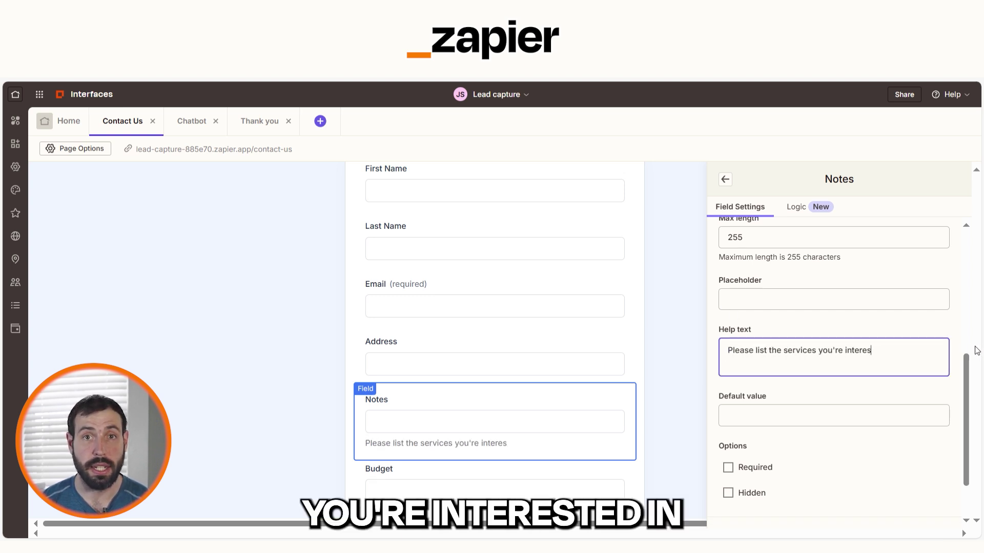
text(parated by commas)
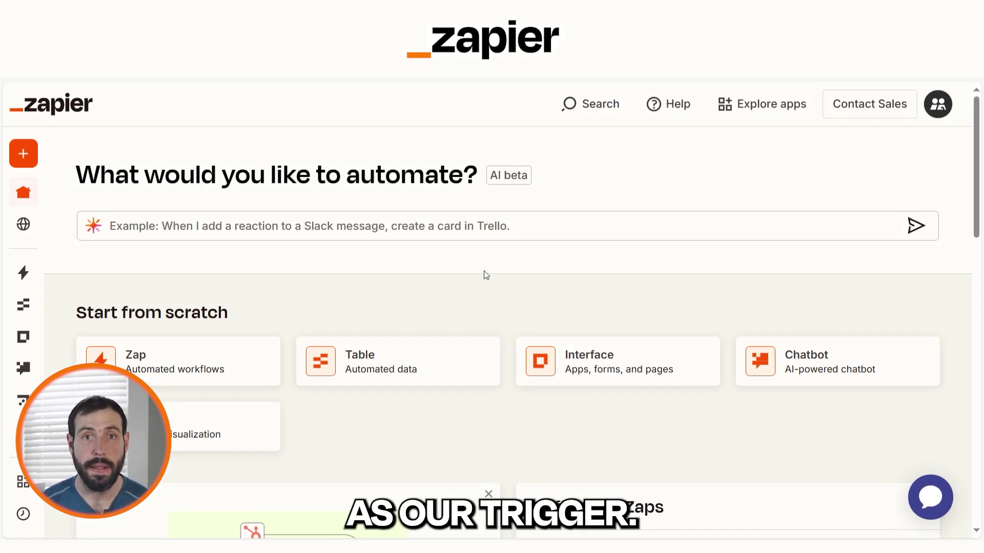
- Create a new Zap with a Zapier Interfaces Form Submission Created trigger
click(77, 153)
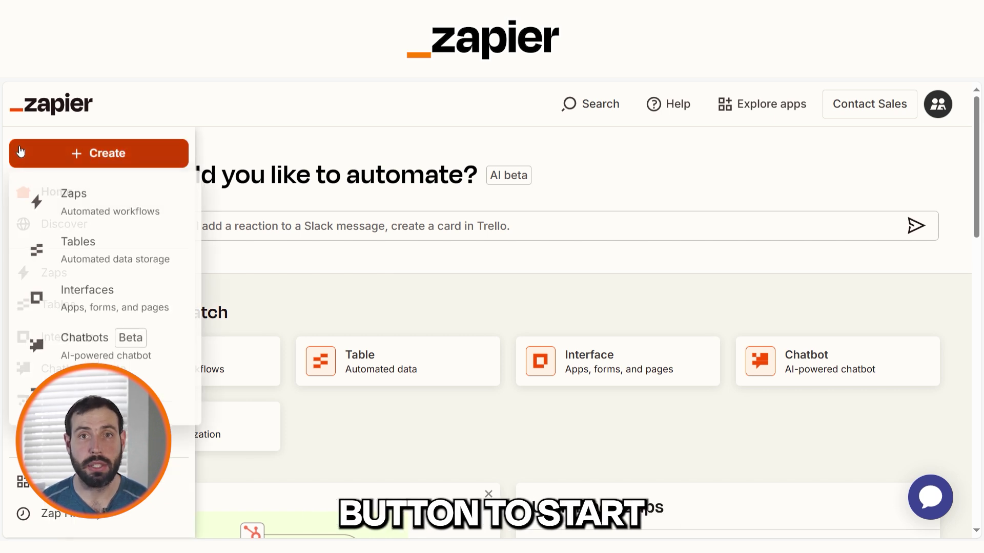
click(72, 204)
click(474, 291)
text(interfaces)
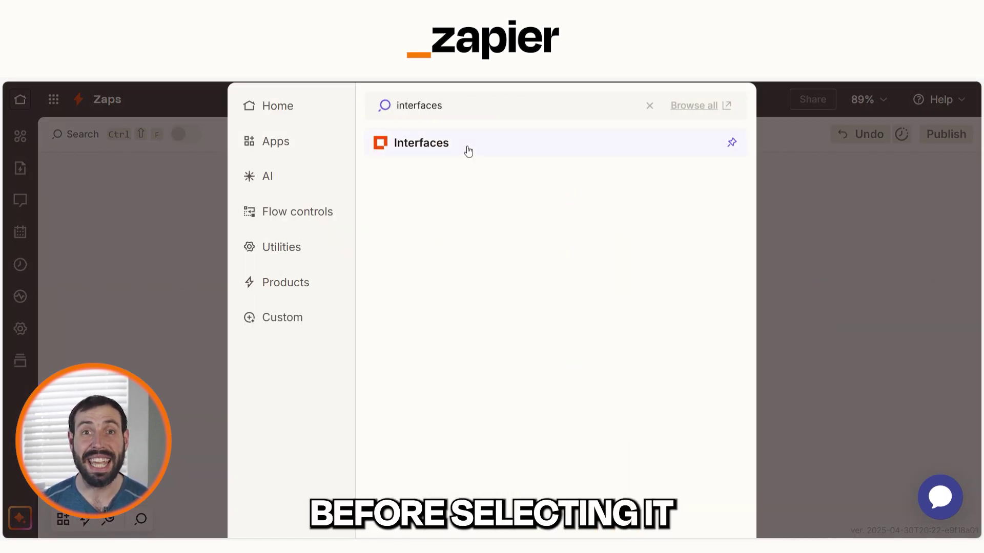
click(468, 149)
click(714, 357)
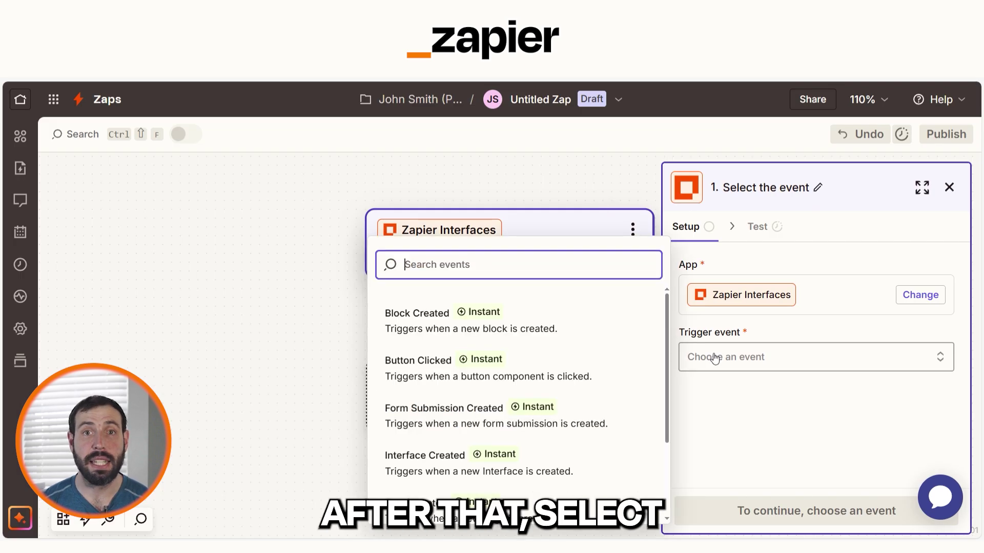
click(568, 421)
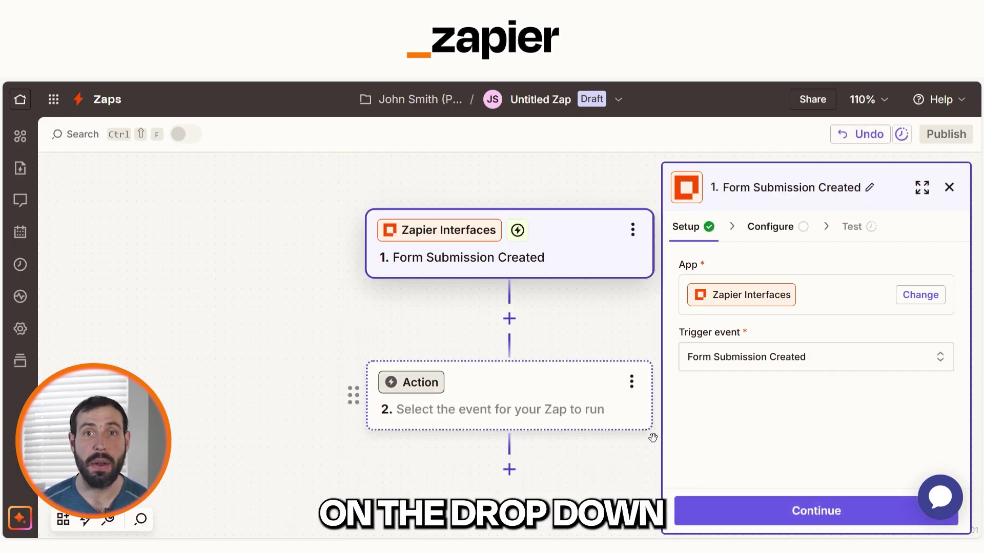
click(800, 509)
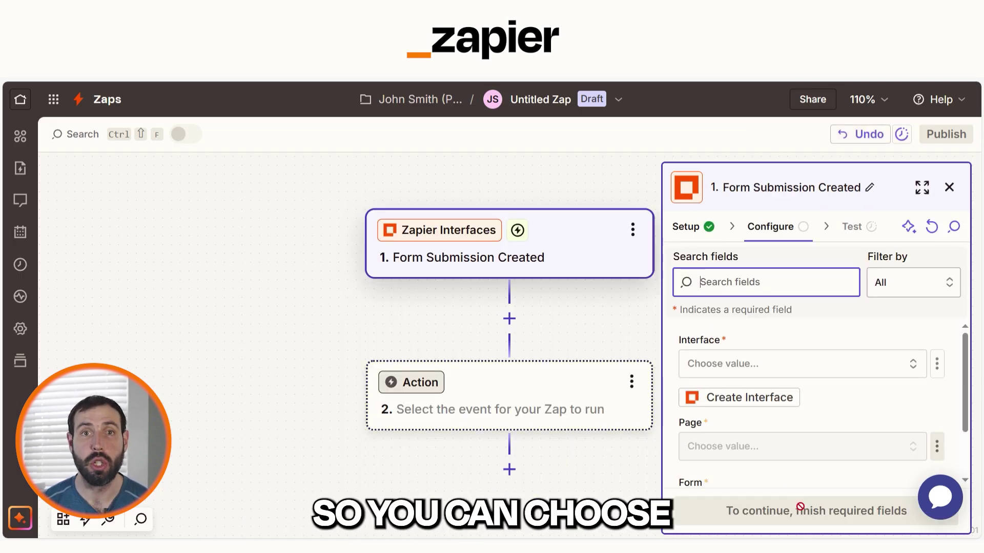
- Point the trigger at the Lead capture interface's Contact Us page form and test it
click(768, 363)
click(637, 359)
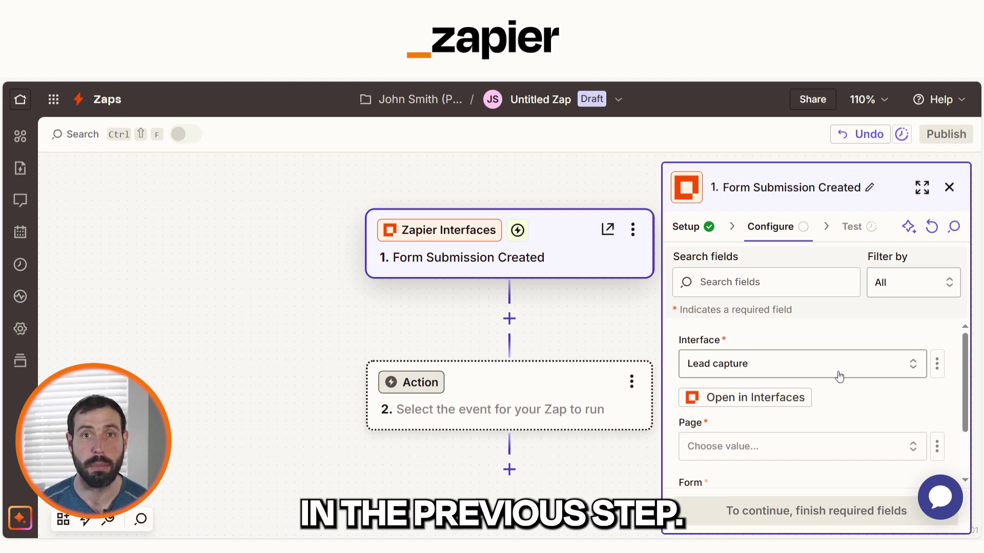
click(799, 446)
click(637, 446)
click(789, 432)
click(637, 433)
click(793, 509)
click(793, 519)
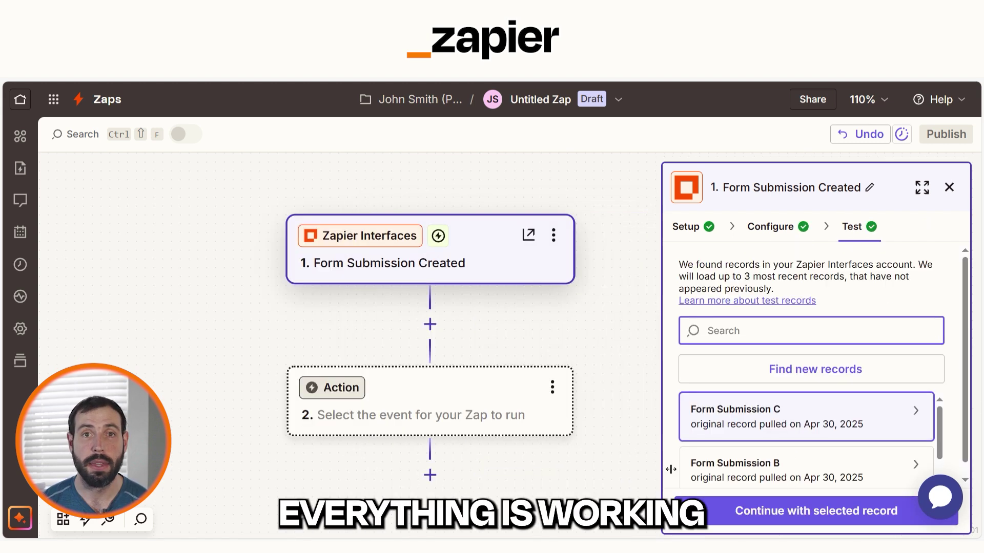
- Add a Zapier Tables Create Record step with mapped form fields and send a test record
click(796, 513)
text(zapier tables)
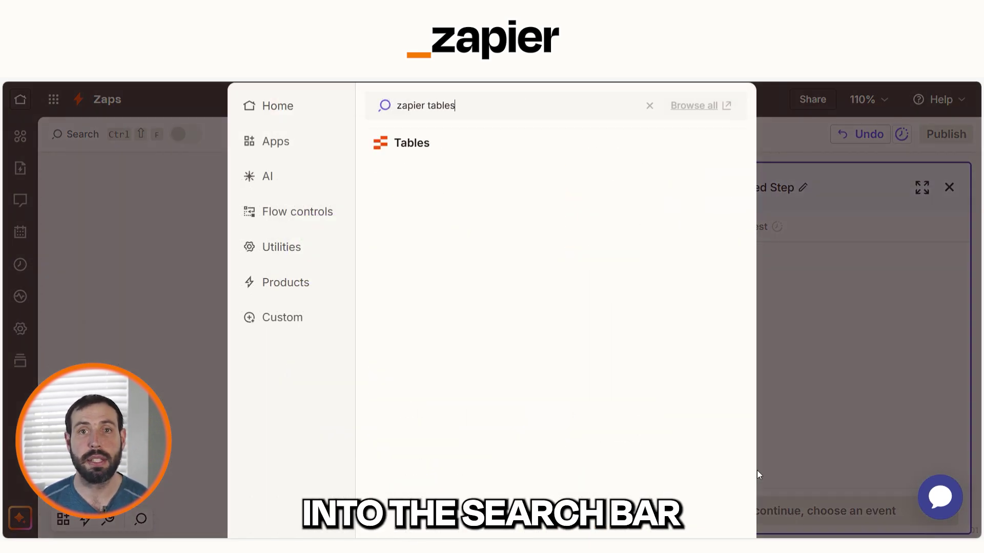
click(544, 148)
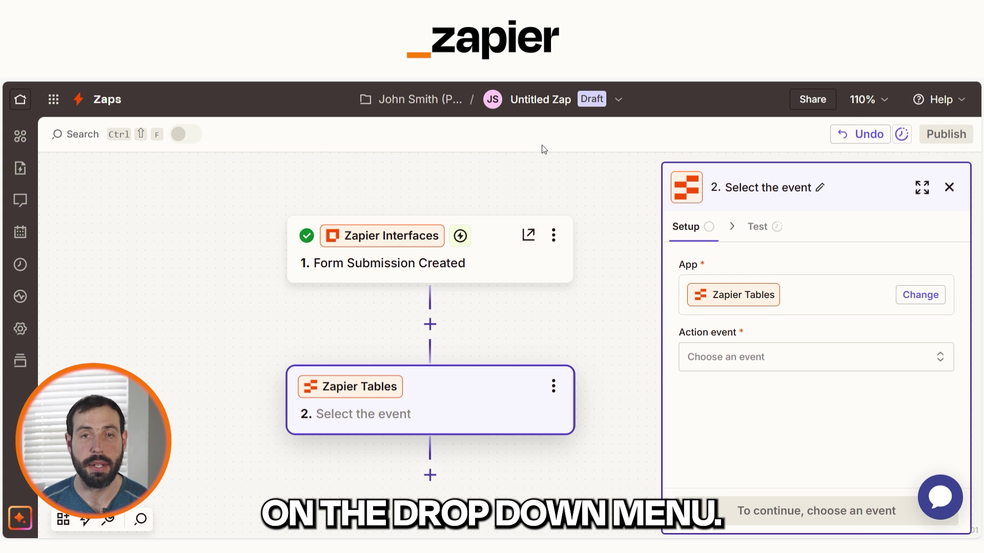
click(758, 356)
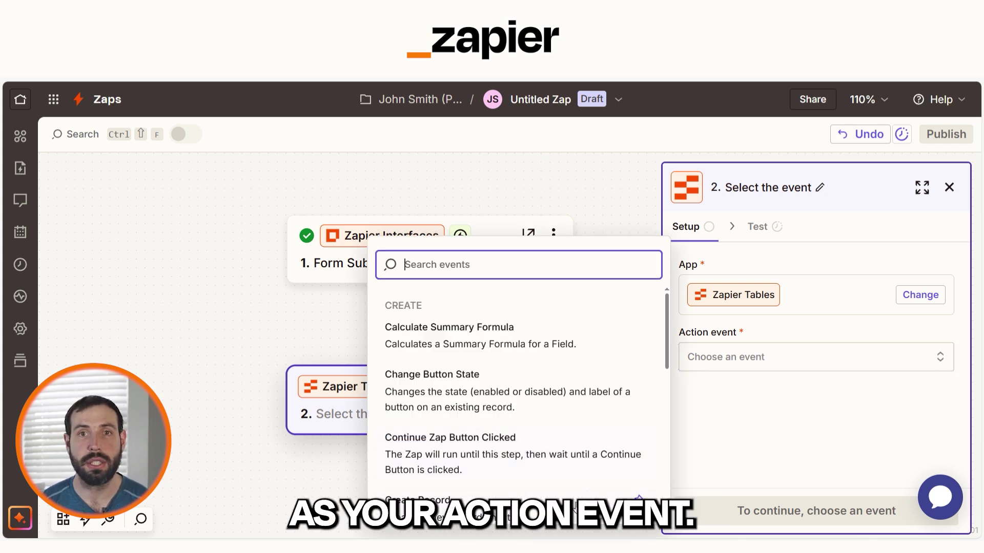
click(572, 504)
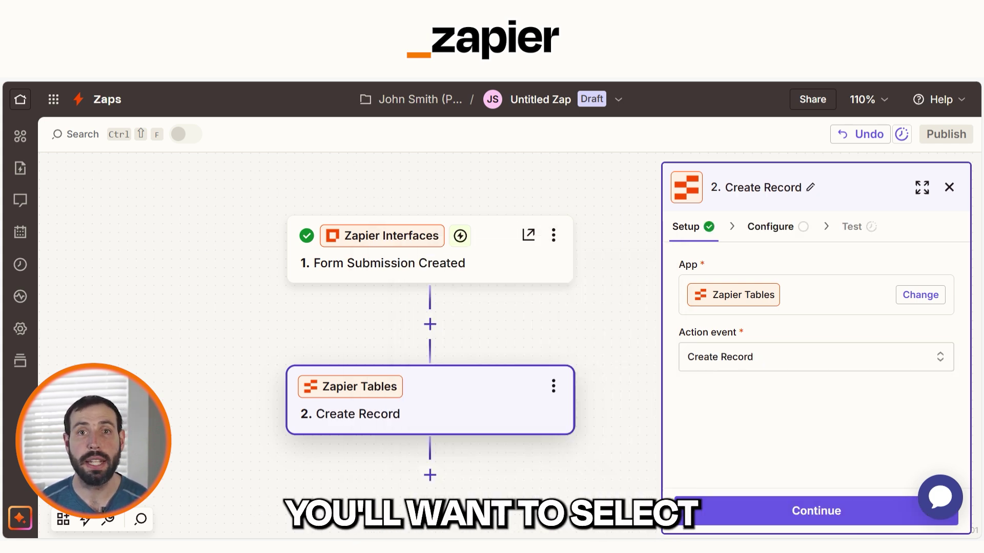
click(816, 511)
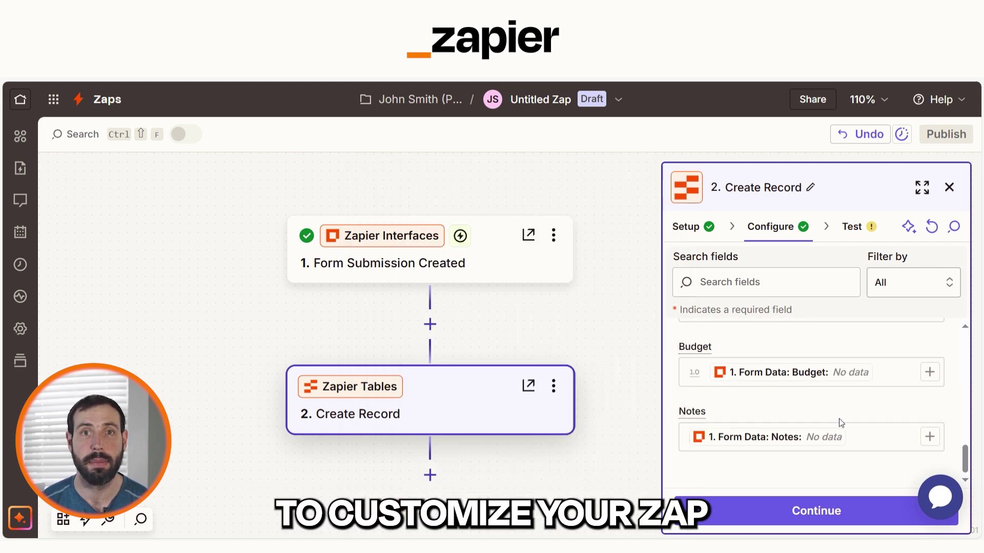
click(840, 511)
click(890, 516)
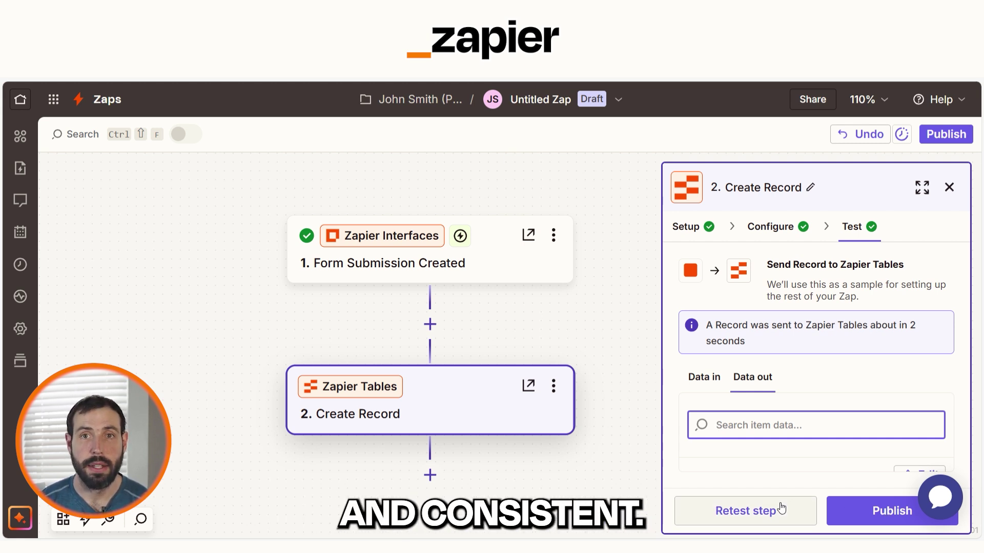
- Add a Formatter by Zapier step using the Text event as step 3
click(429, 475)
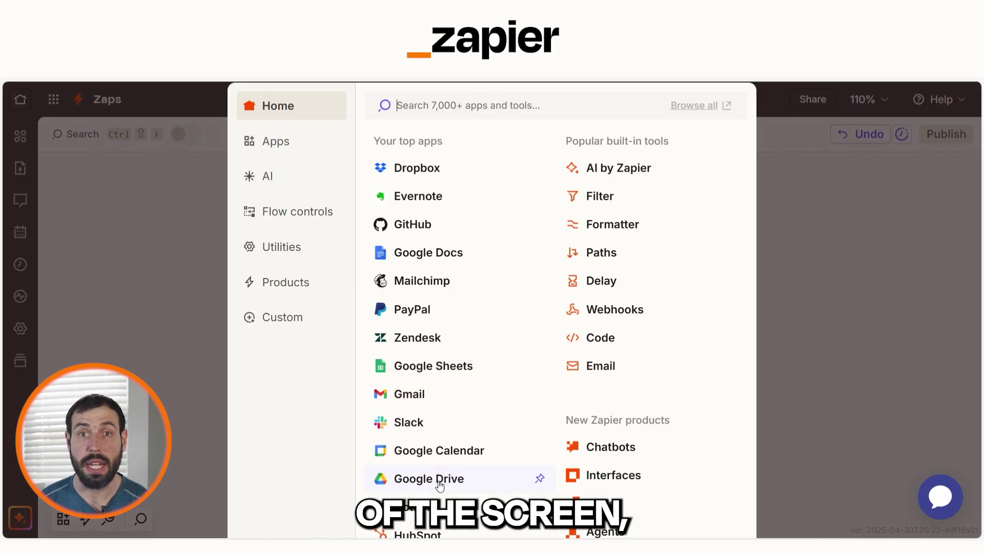
text(formatter)
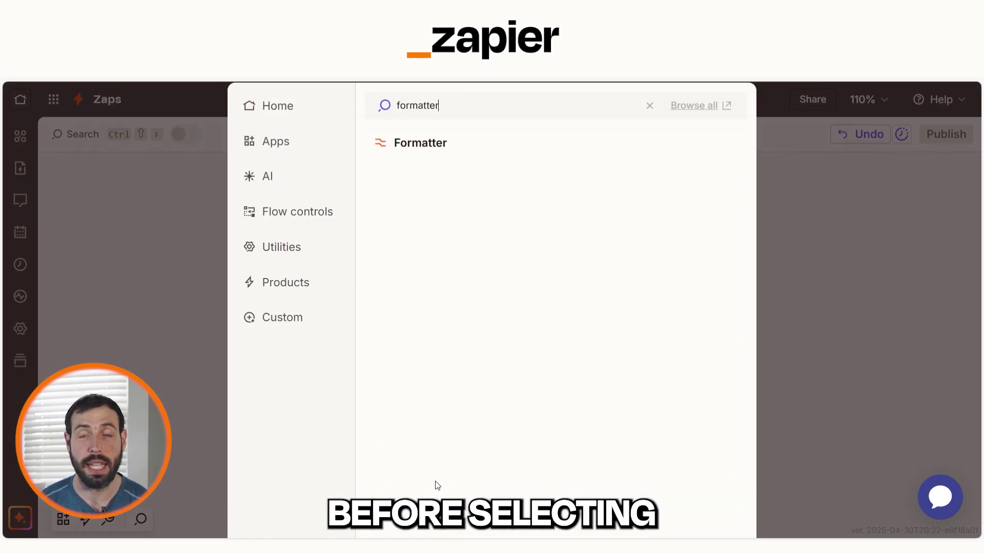
click(442, 143)
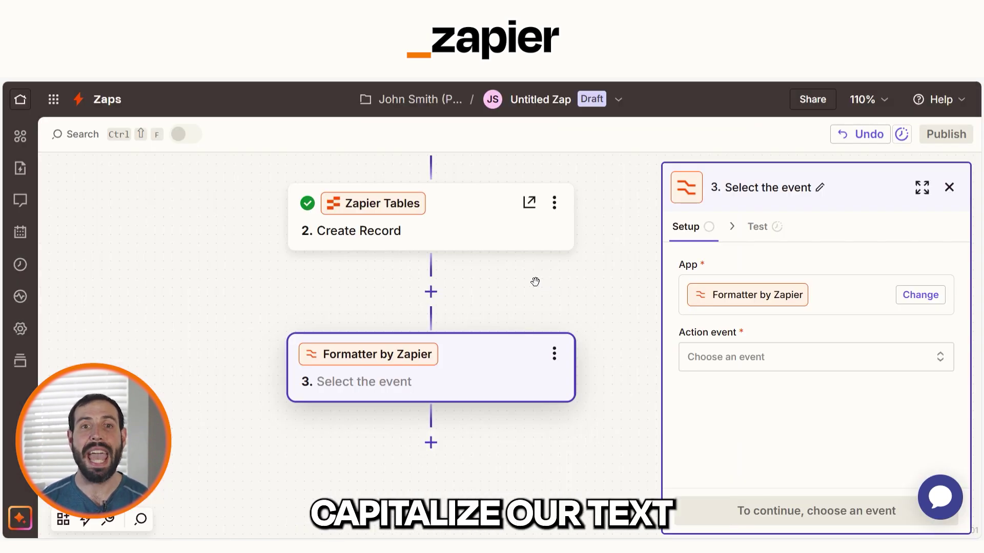
click(735, 356)
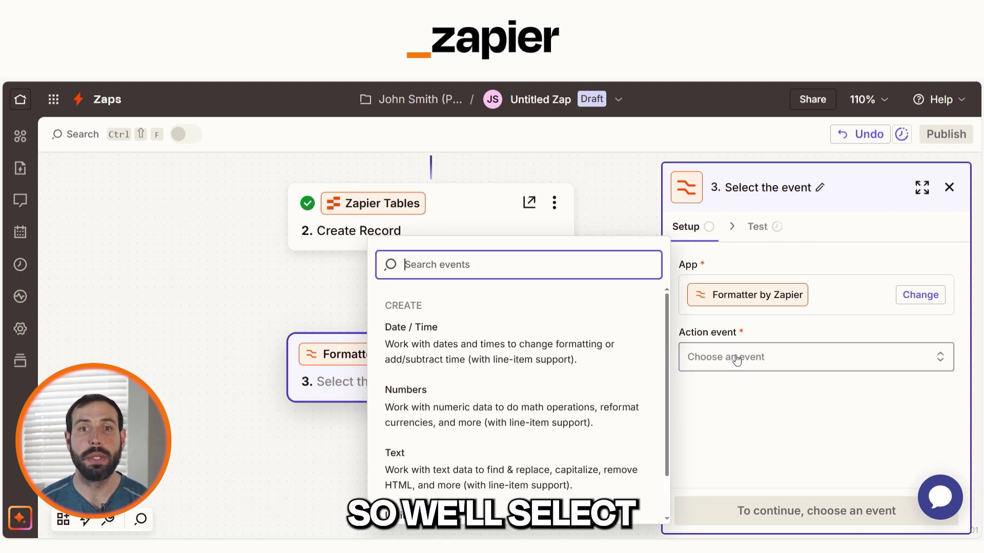
click(582, 480)
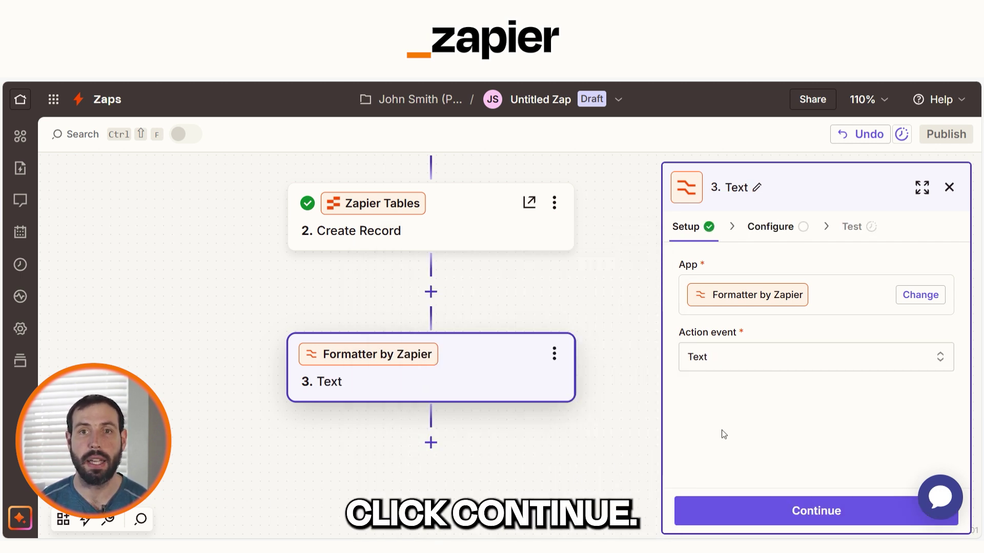
- Set the Formatter transform to Capitalize and run the step test
click(768, 514)
click(768, 368)
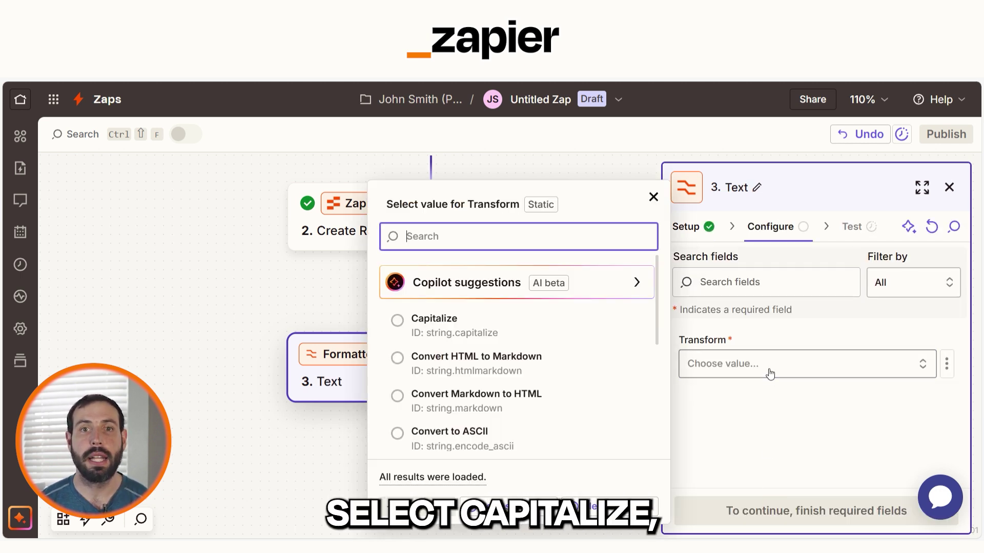
click(568, 331)
scroll(779, 415, down, 2)
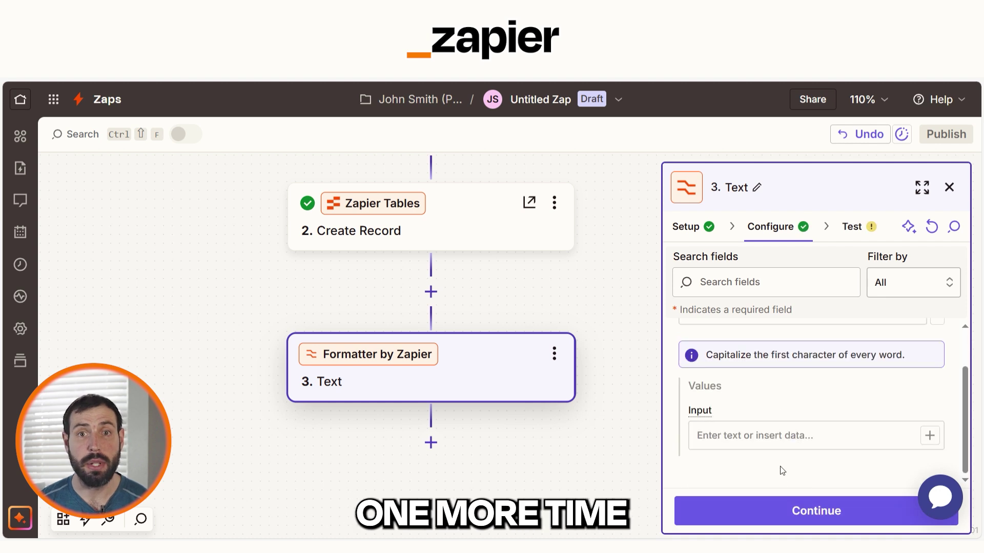
click(785, 519)
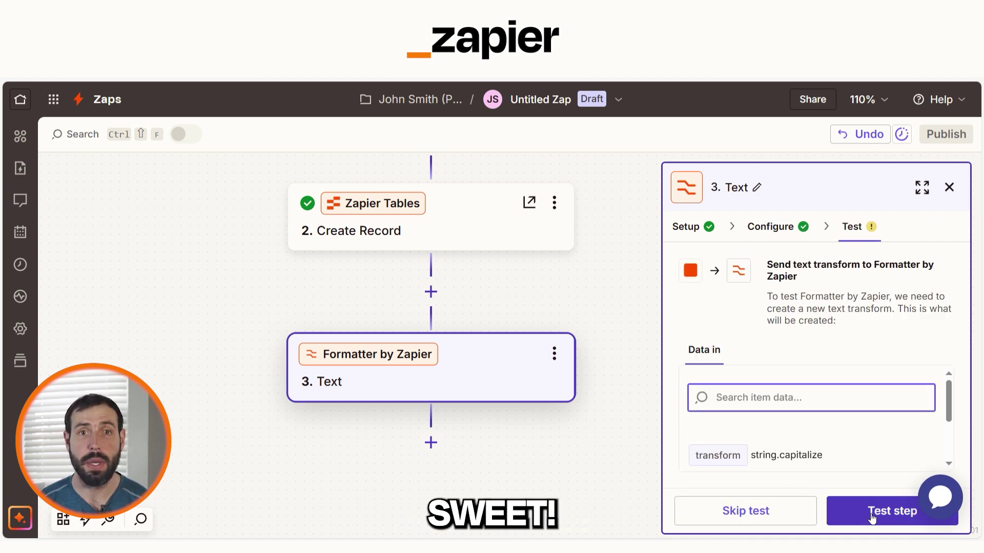
click(890, 511)
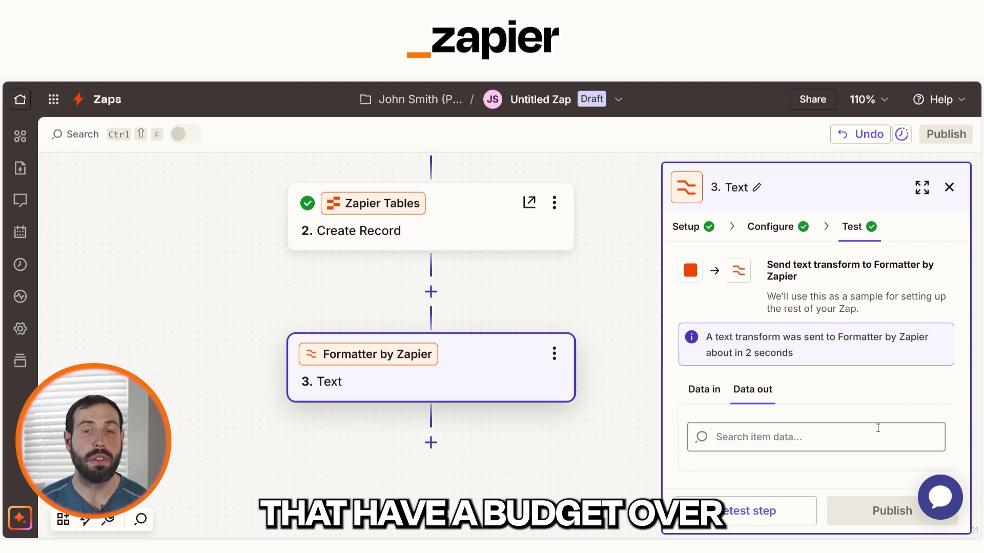
- Insert a Paths split after the Formatter step
click(431, 443)
text(path)
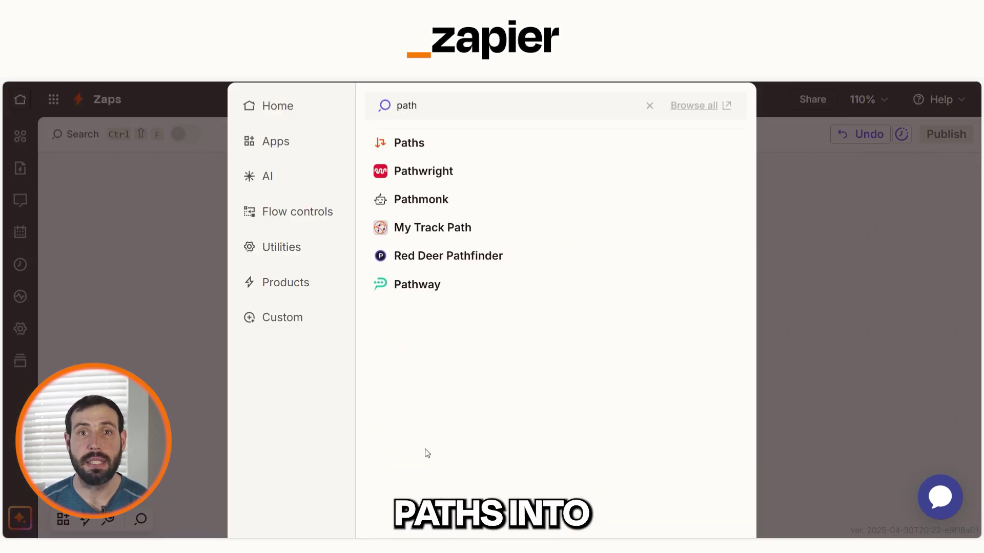
click(454, 146)
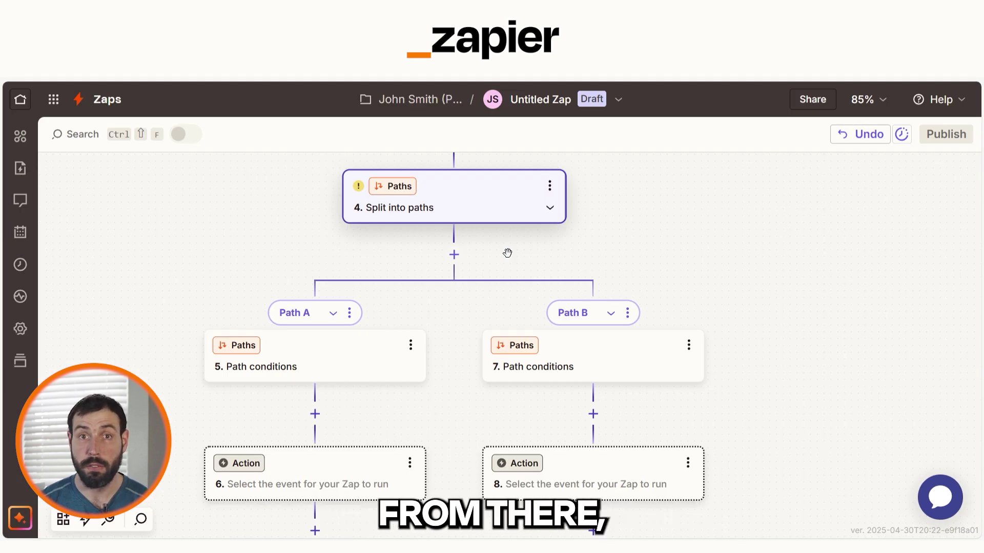
- Set Path A's condition to Budget greater than 5000
click(389, 368)
click(738, 378)
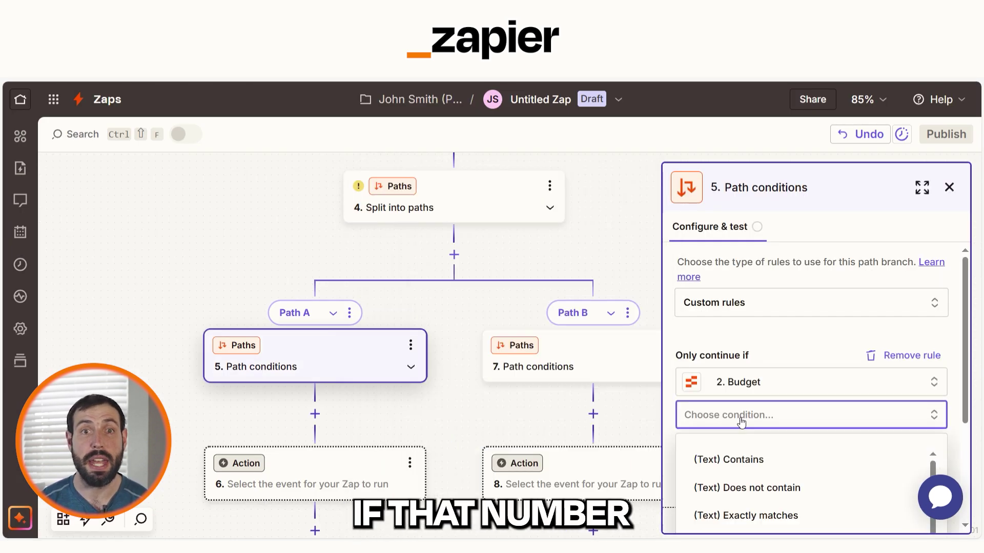
text(5000)
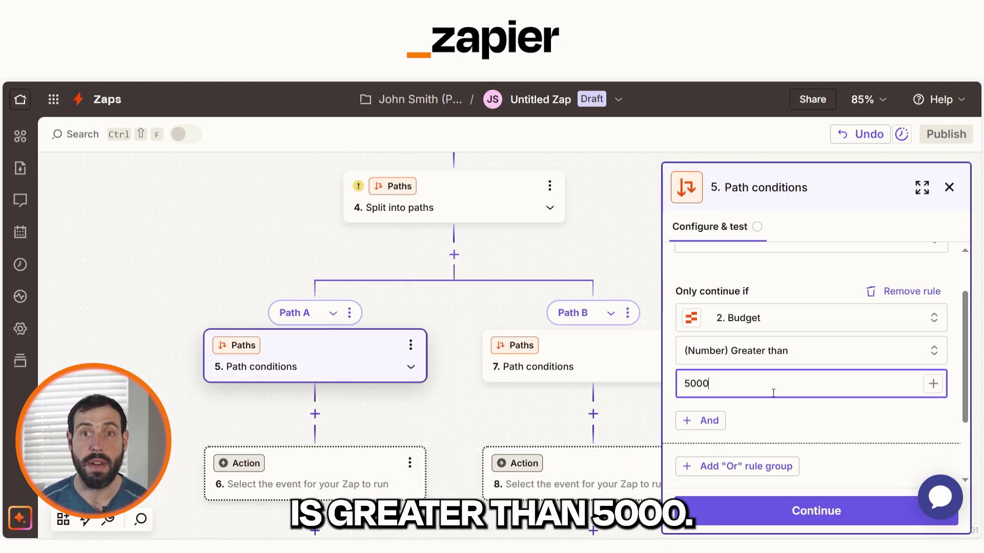
click(802, 511)
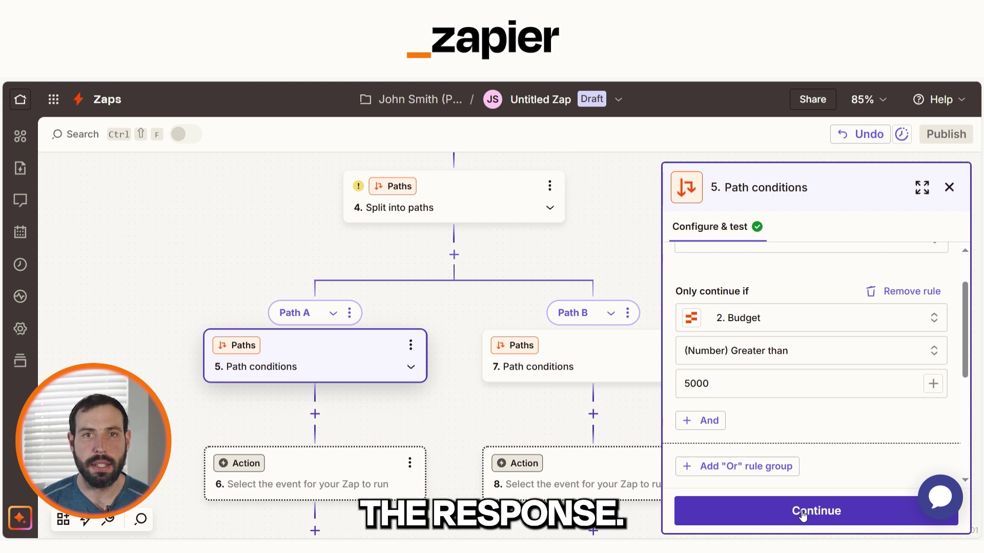
- Add a Looping by Zapier Create Loop From Text step to Path A
click(803, 514)
text(looping)
click(491, 146)
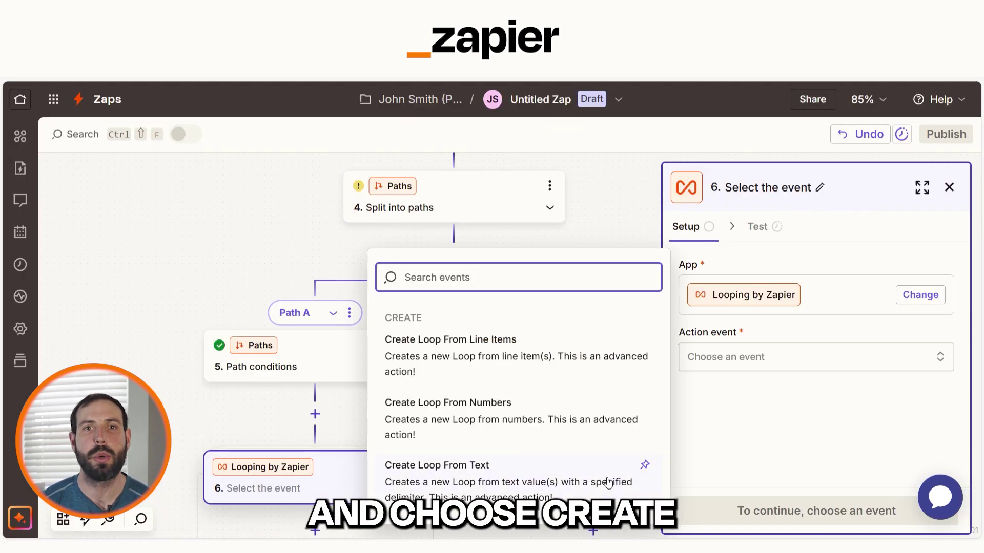
click(611, 482)
- Loop over 'Services Requested' mapped to the form's Notes field, then test the loop
click(817, 510)
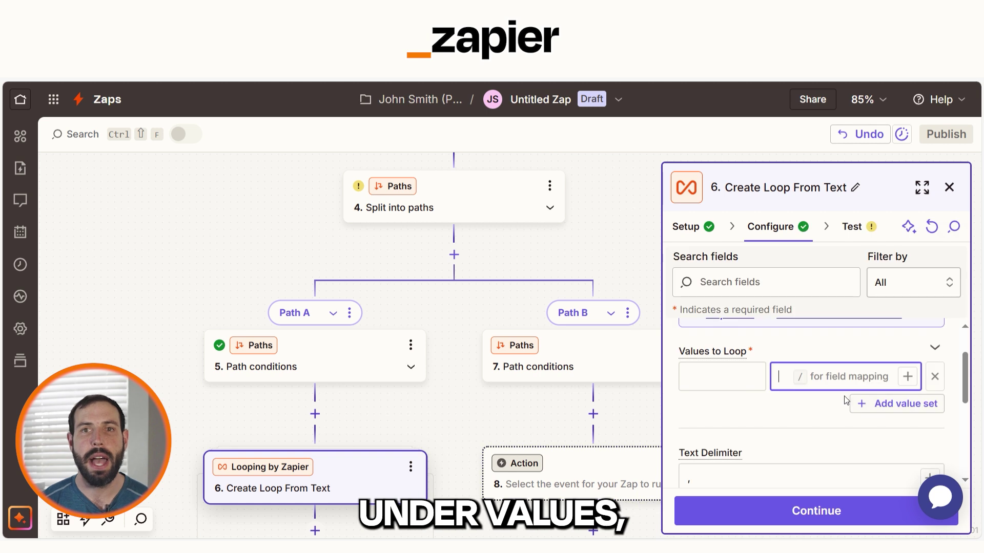
text(Services Requested)
click(835, 377)
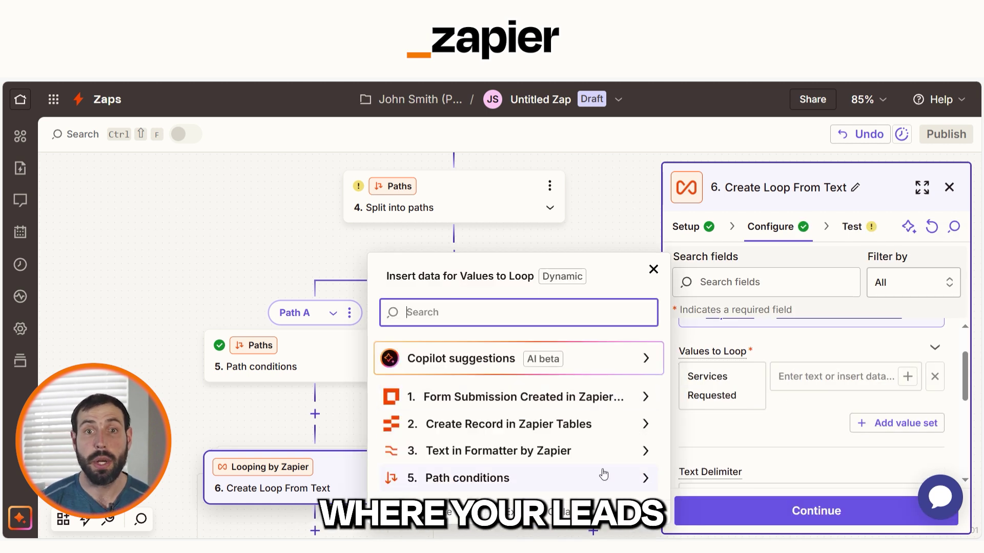
click(605, 405)
scroll(634, 351, down, 3)
click(634, 414)
scroll(779, 440, down, 2)
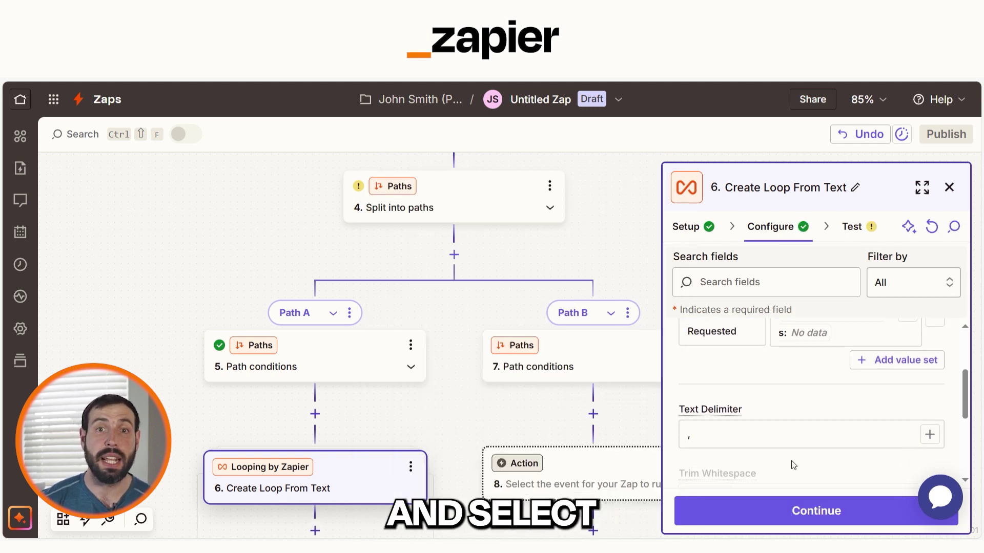
click(798, 507)
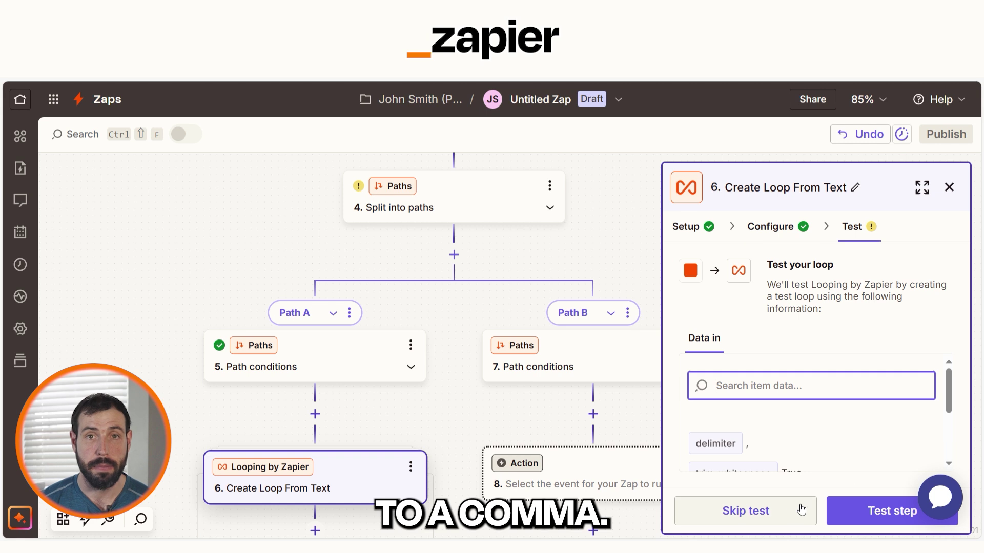
click(879, 512)
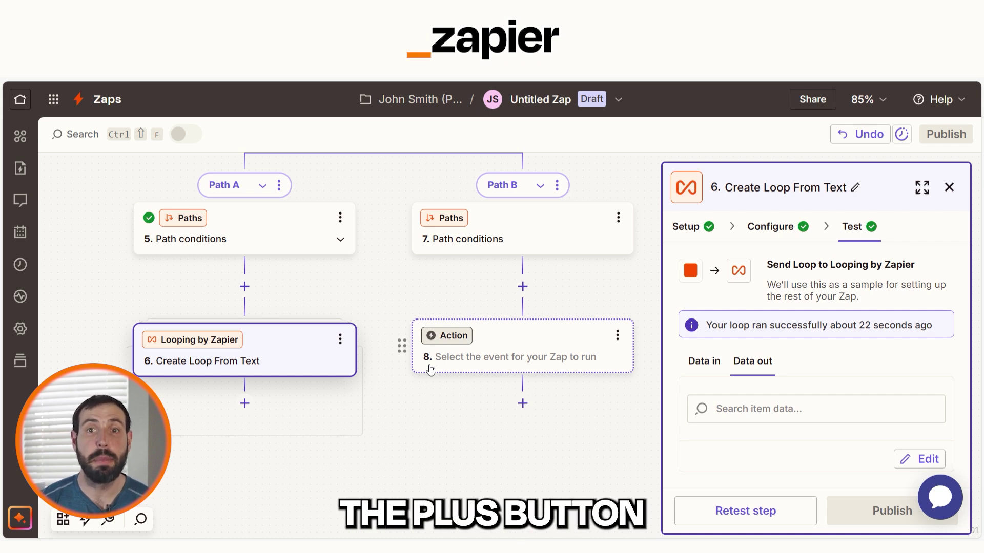
- Add a Gmail Send Email step inside the loop and connect the Google account
click(245, 403)
text(gmail)
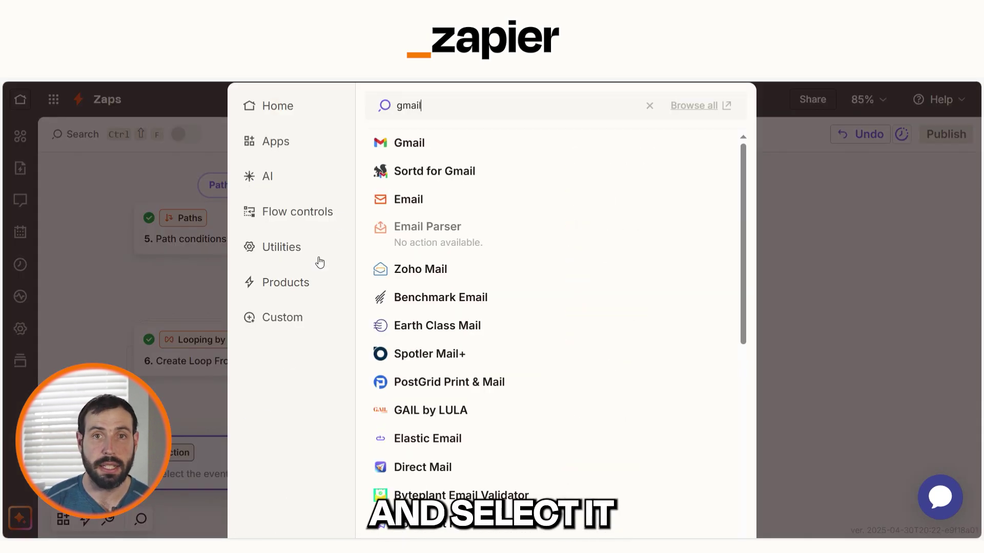
click(401, 144)
click(717, 357)
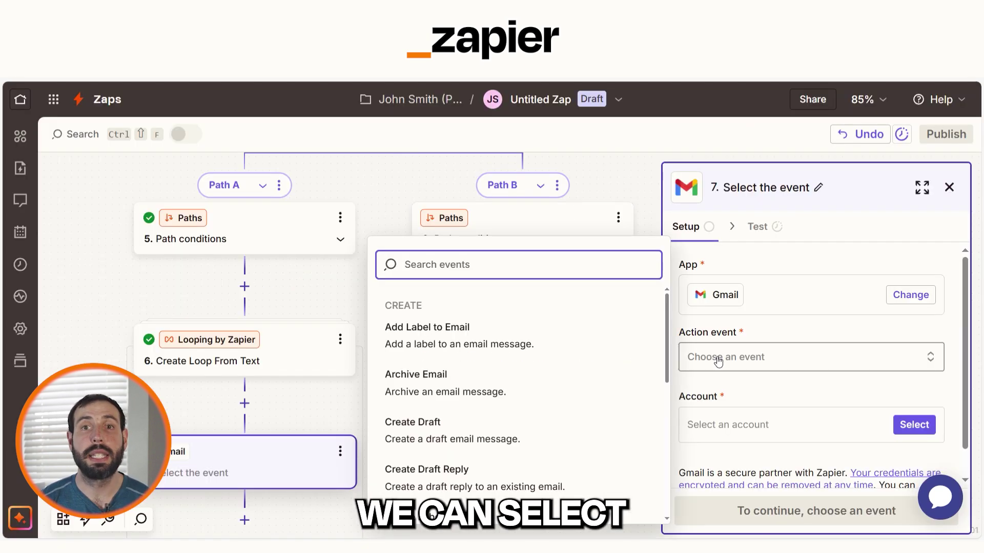
scroll(512, 409, down, 5)
click(492, 398)
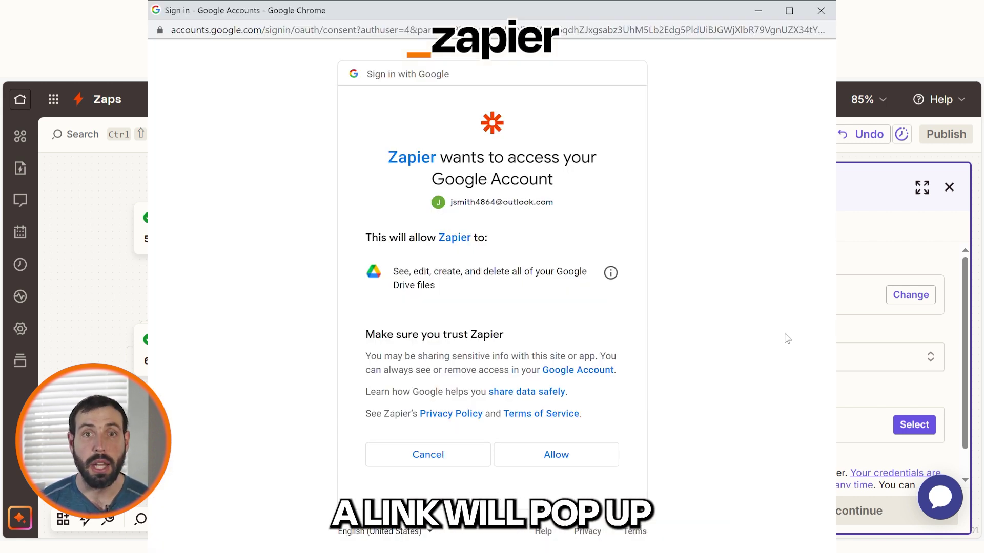
click(564, 455)
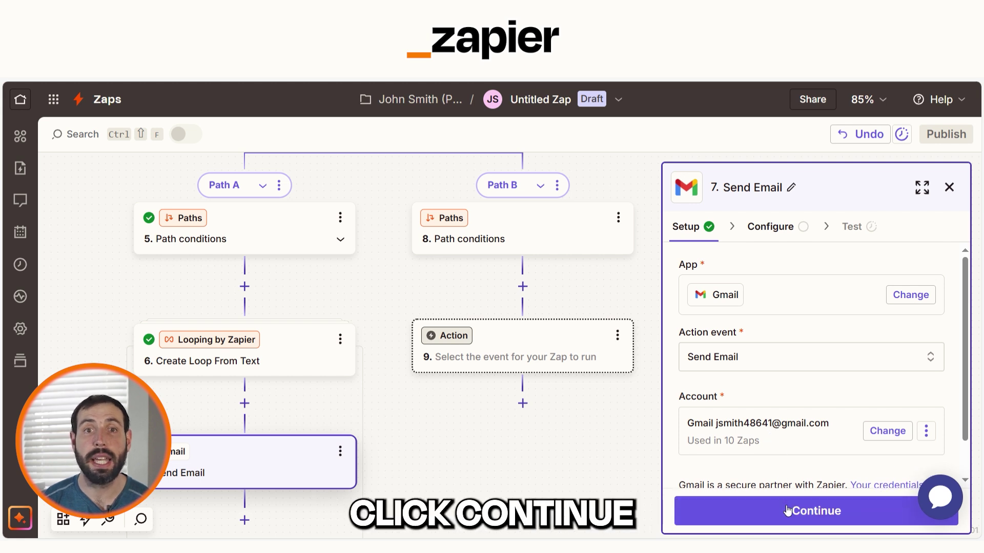
- Set the email subject to the current loop item followed by 'Offerings'
click(790, 524)
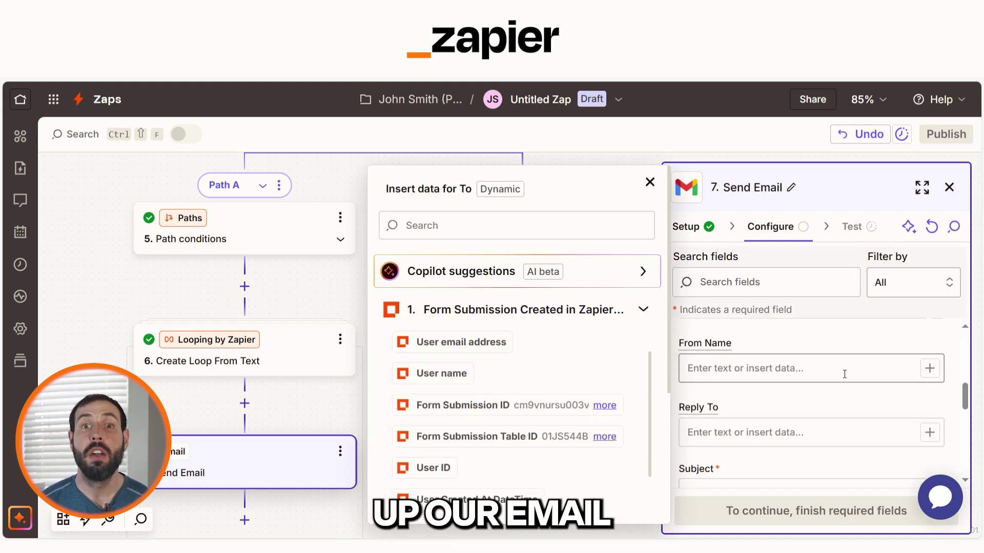
scroll(845, 377, down, 2)
click(799, 429)
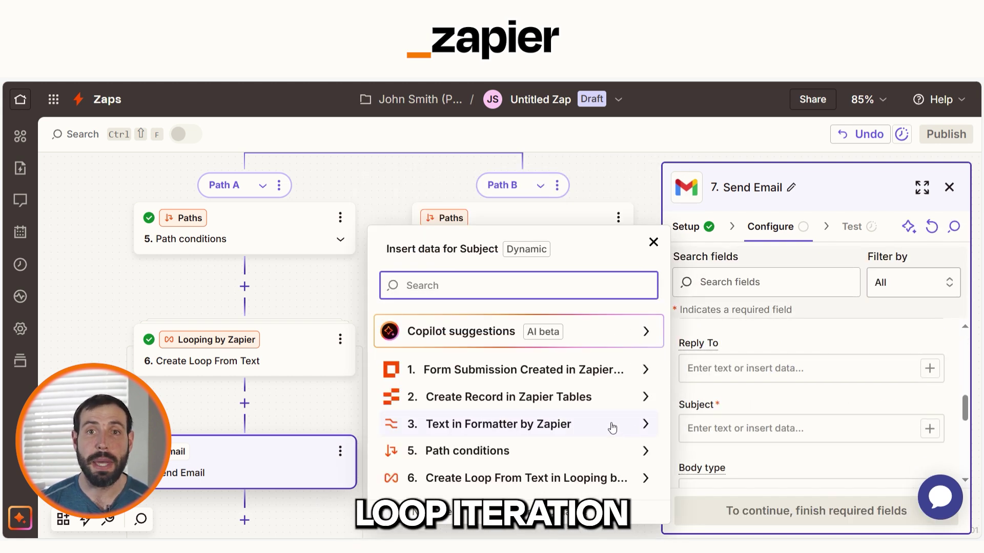
click(558, 479)
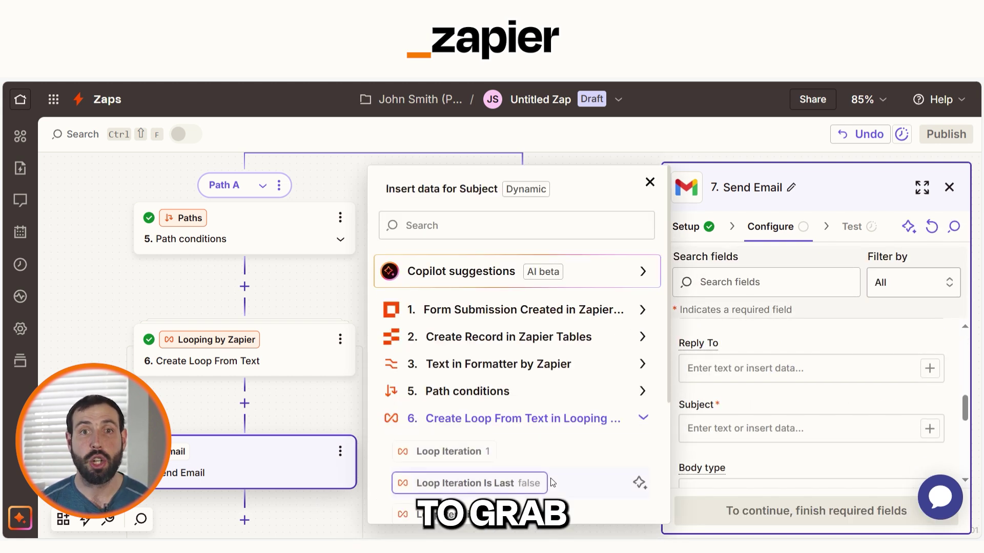
click(484, 451)
click(834, 453)
text(Offerings)
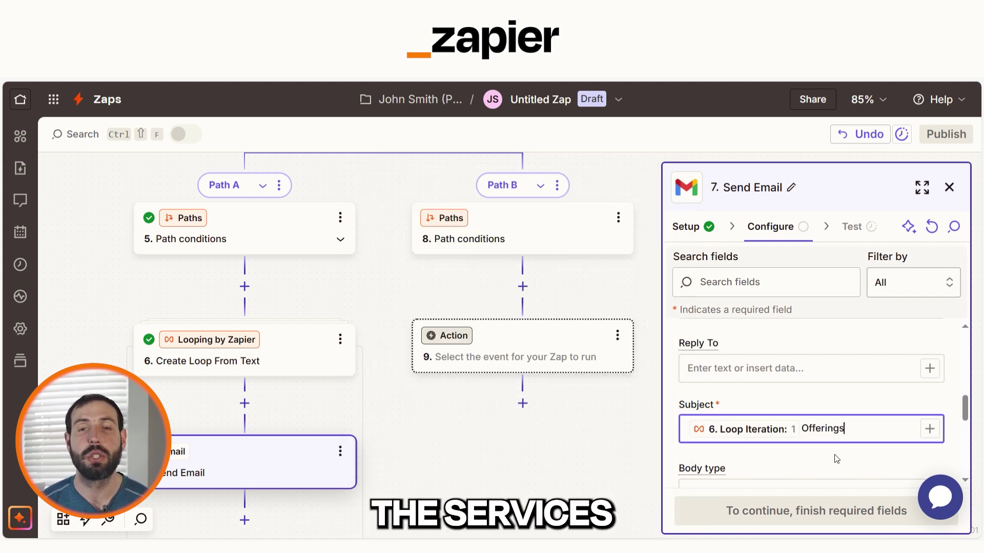
- Insert form data into the email body and continue to testing
scroll(831, 456, down, 4)
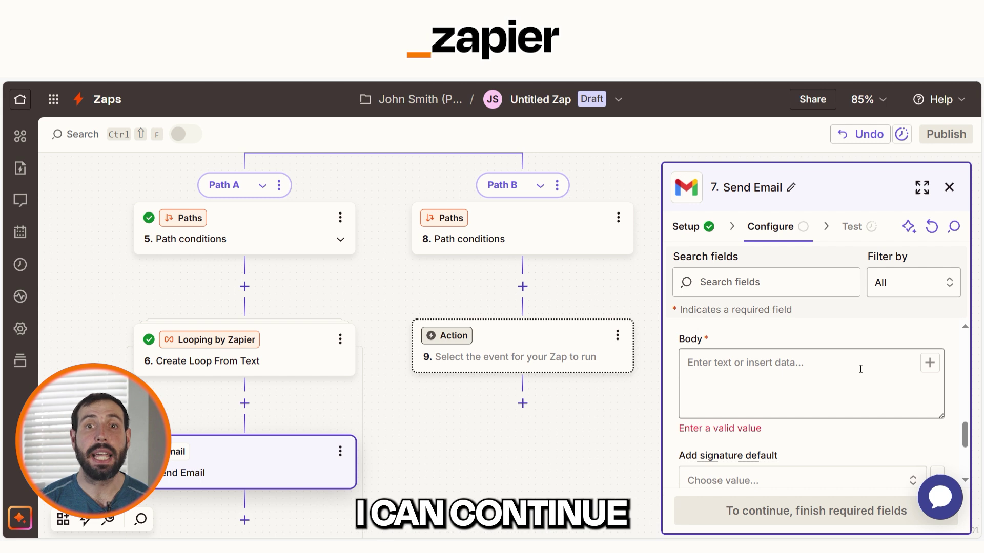
click(846, 372)
click(451, 448)
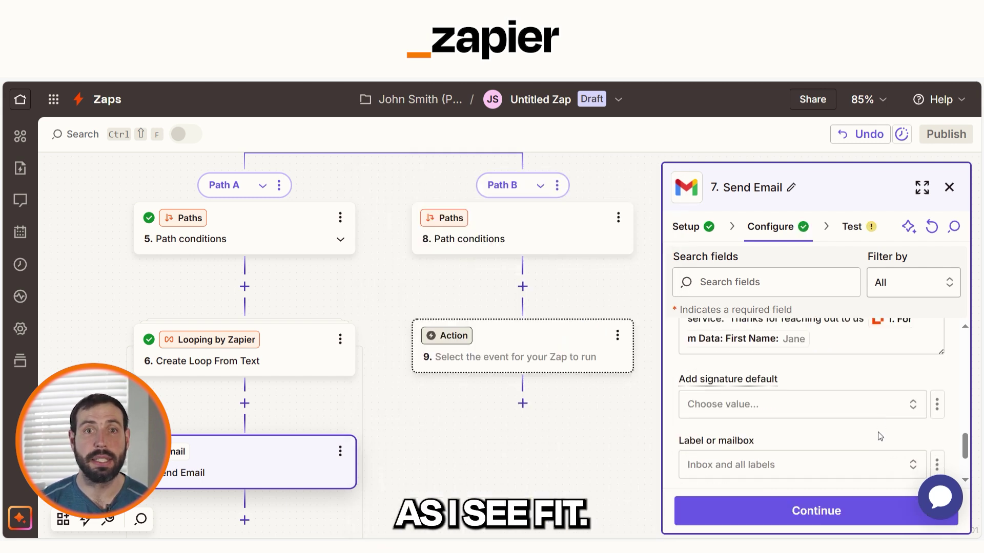
click(817, 511)
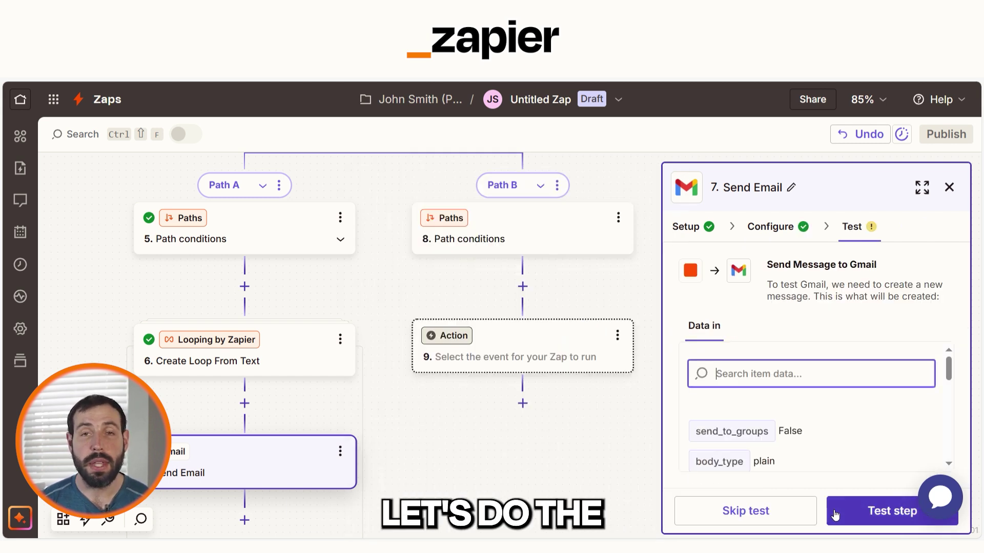
- Change Path B's condition to Budget less than 5000
click(523, 239)
click(772, 412)
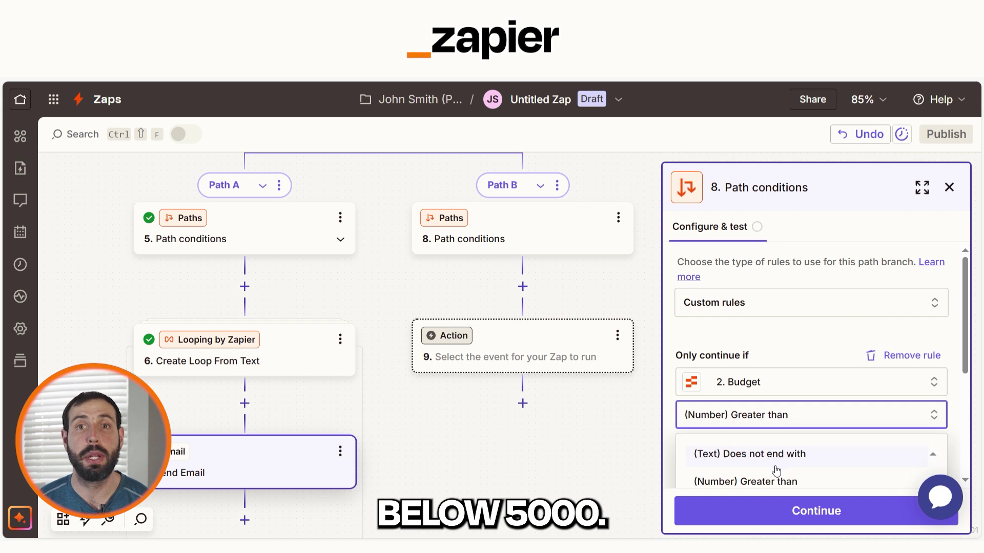
click(769, 413)
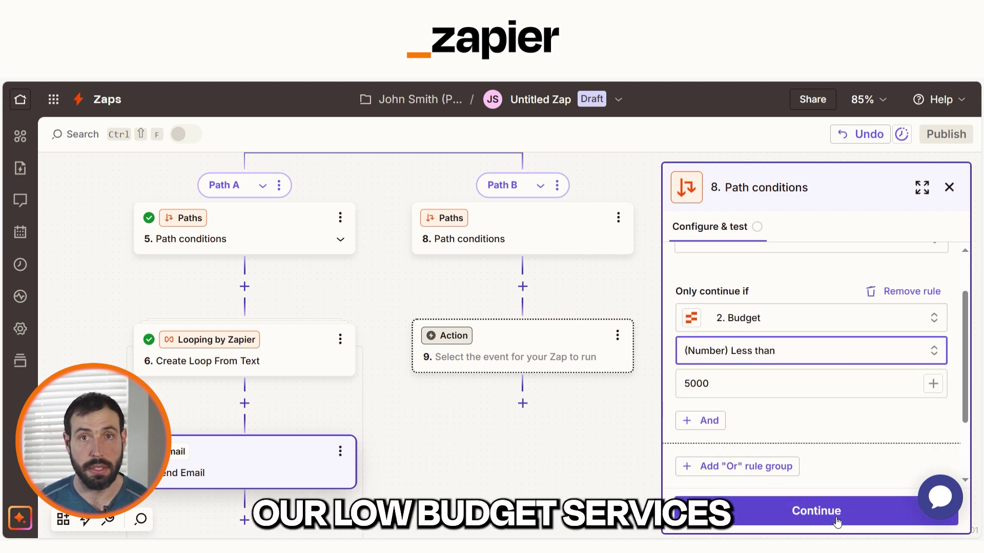
- Add a Gmail Send Email step to Path B with the lead's First Name in the body
click(542, 362)
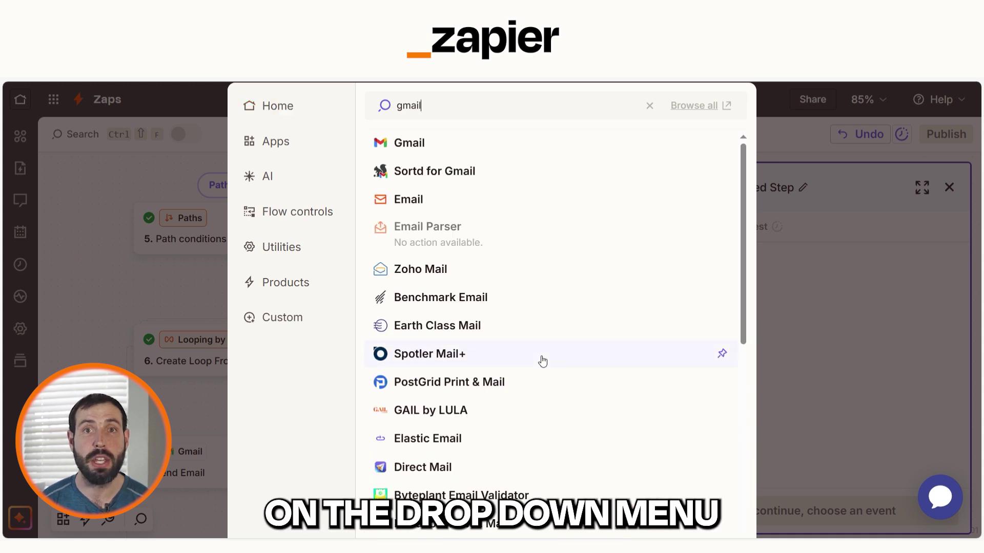
click(481, 145)
click(764, 358)
scroll(663, 368, down, 6)
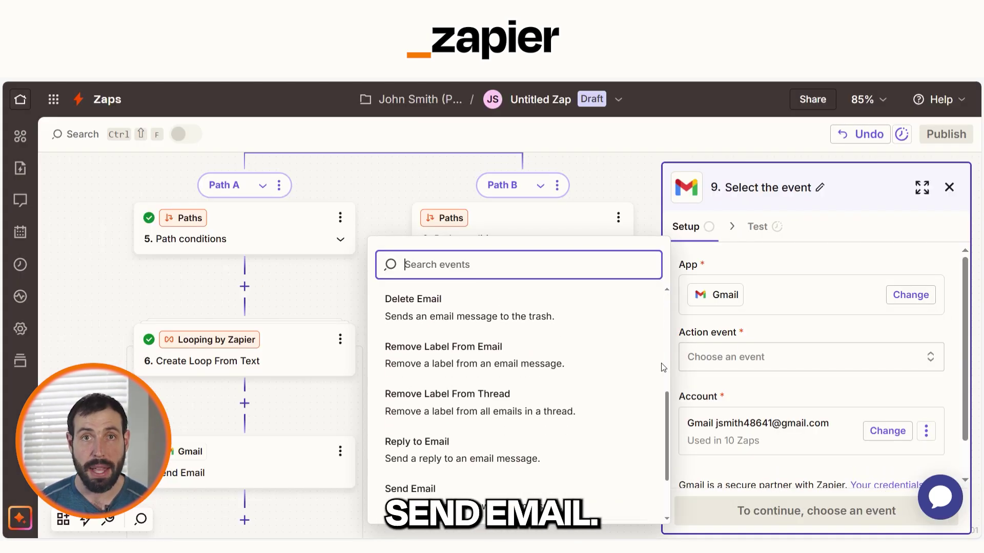
click(545, 397)
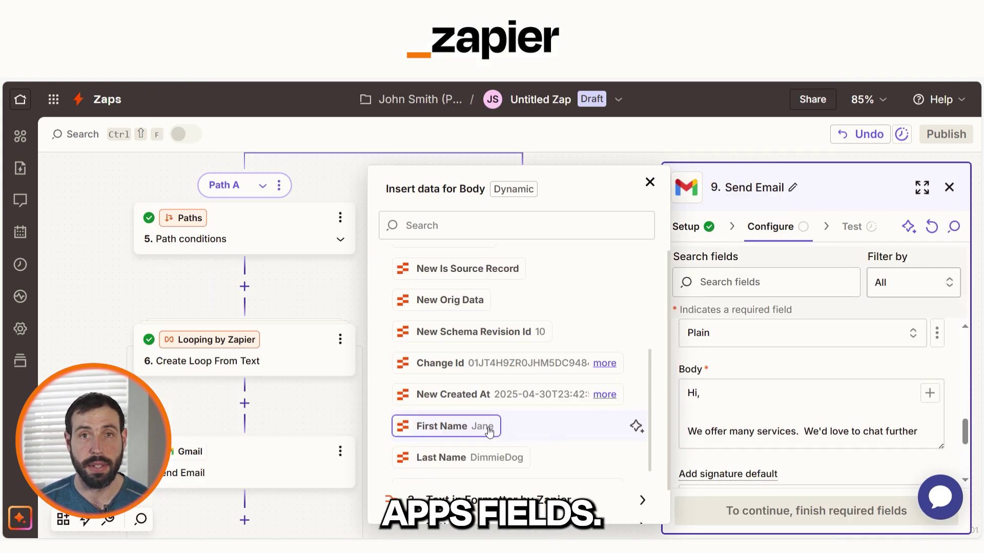
click(501, 426)
click(501, 457)
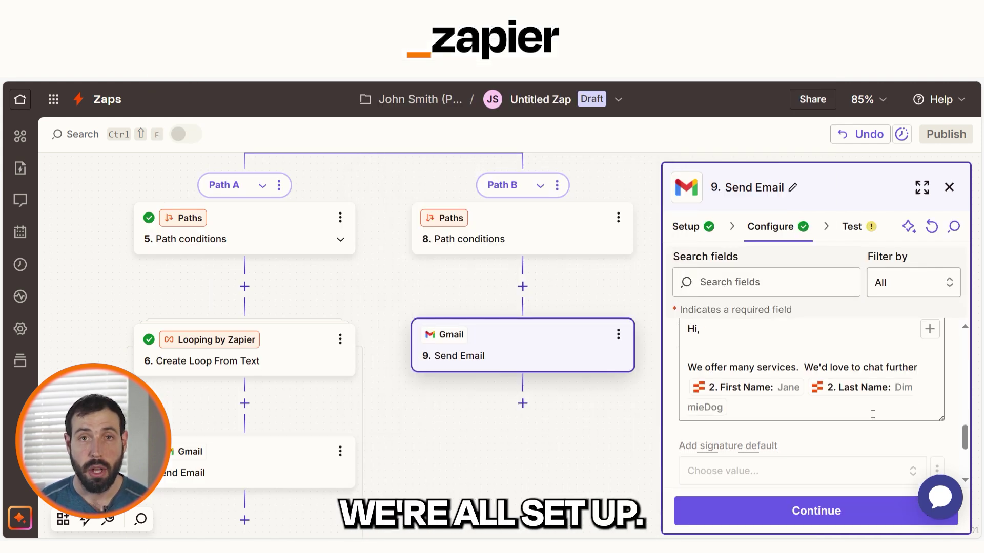
scroll(831, 461, down, 2)
click(831, 509)
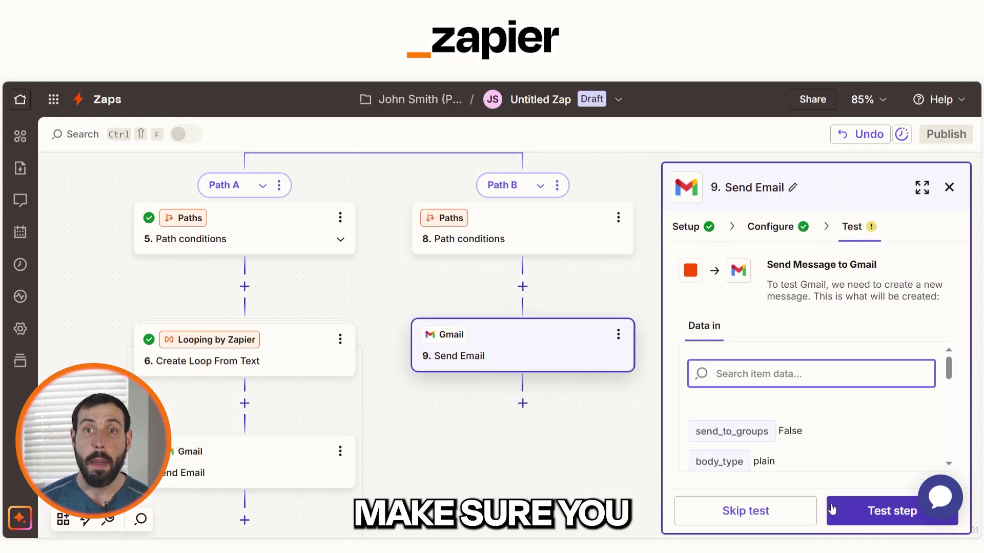